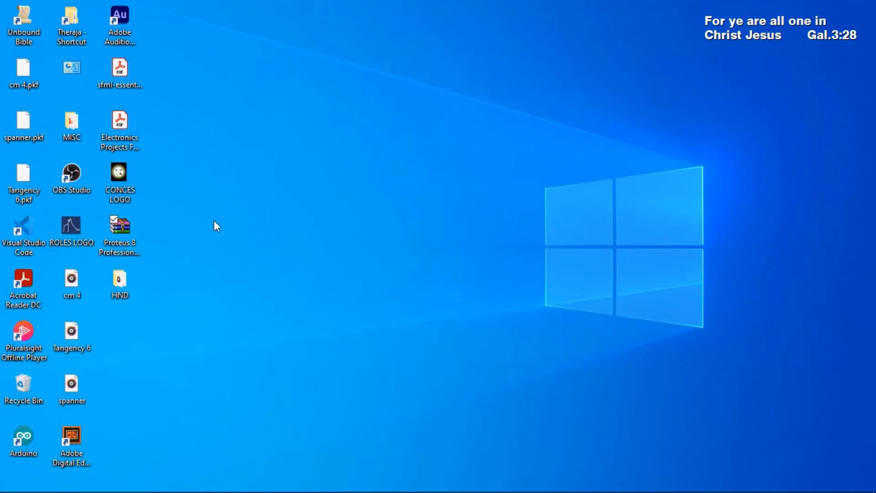
Step: Extract the Proteus 8 Professional 8.6 SP2 archive from the desktop into its default desktop folder and close the archive window
drag(122, 235, 179, 244)
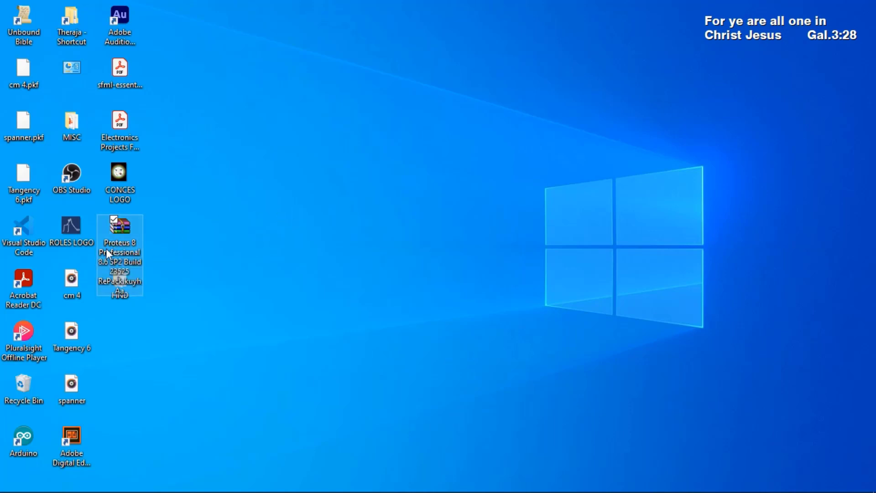
double_click(125, 230)
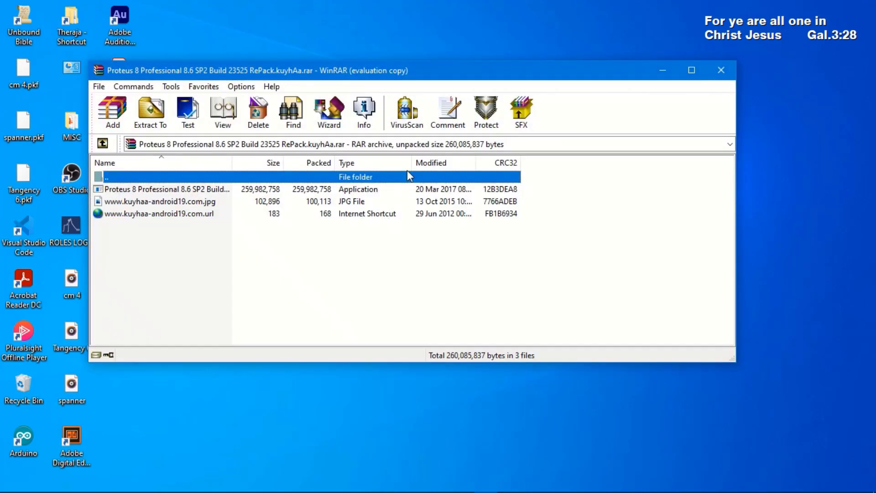
click(482, 224)
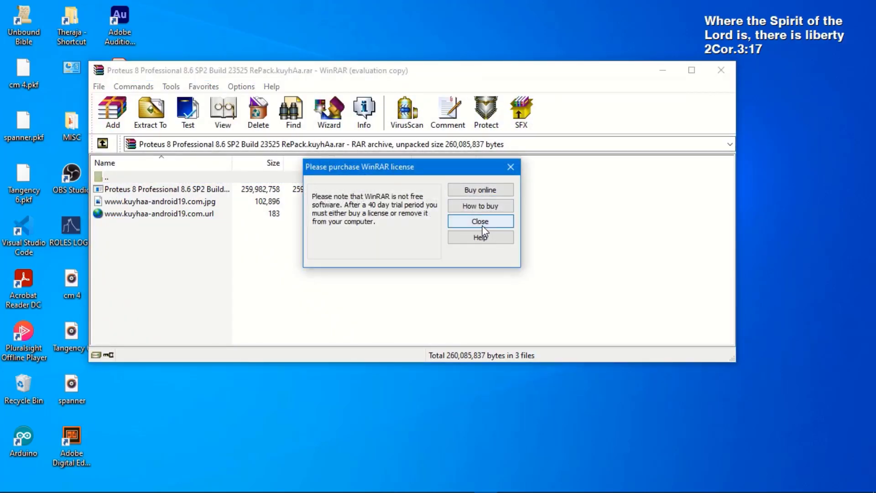
click(151, 114)
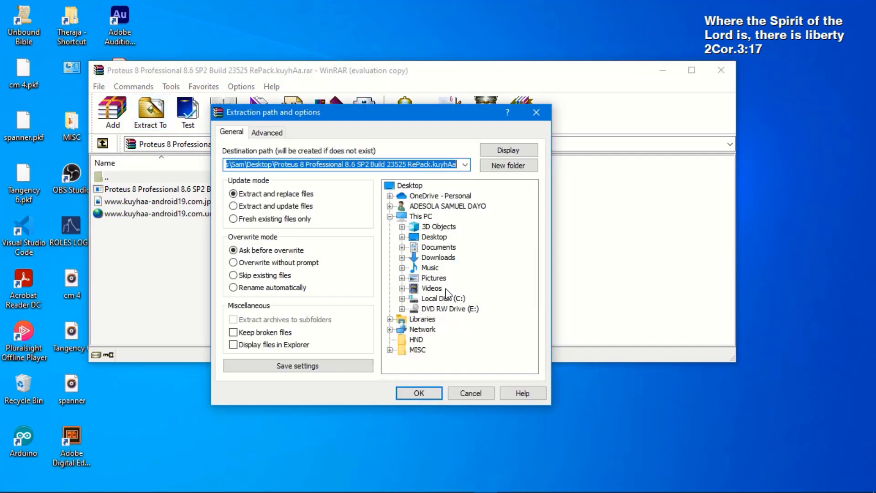
click(419, 393)
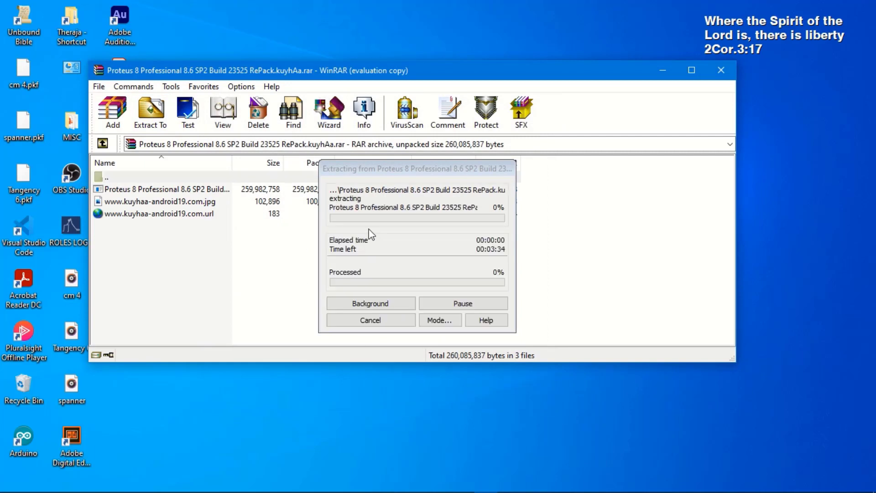
click(663, 70)
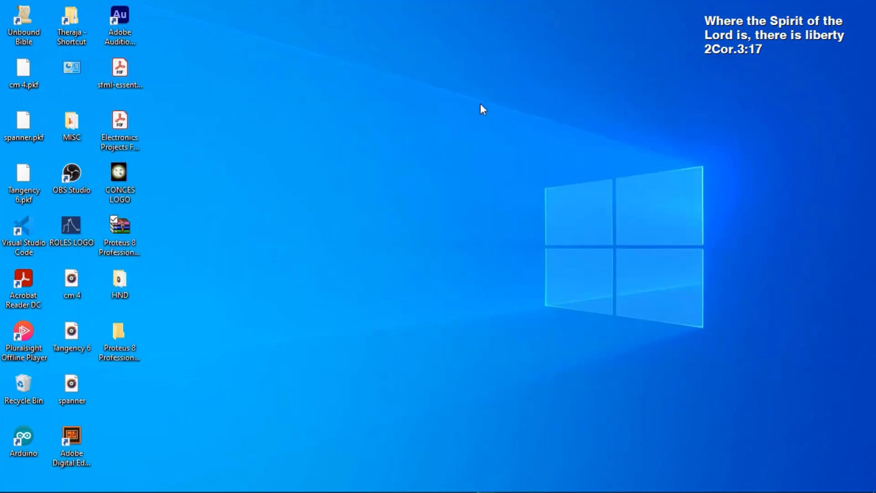
mouse_move(448, 491)
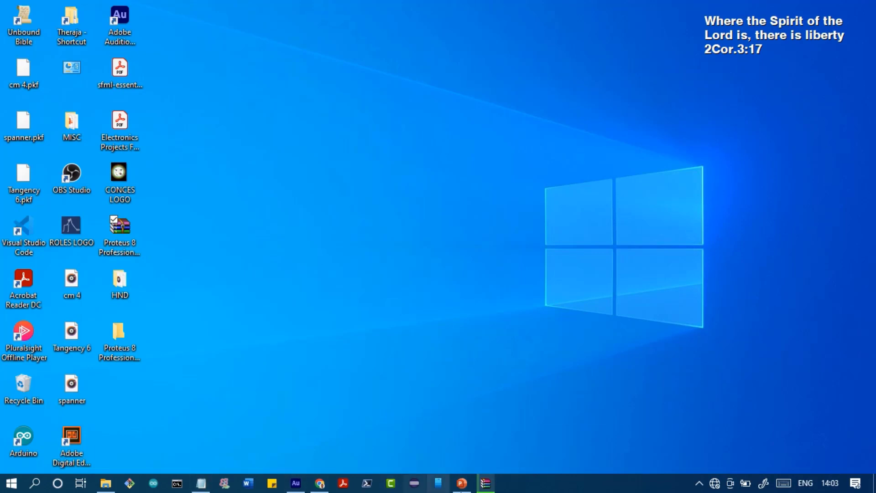
click(485, 483)
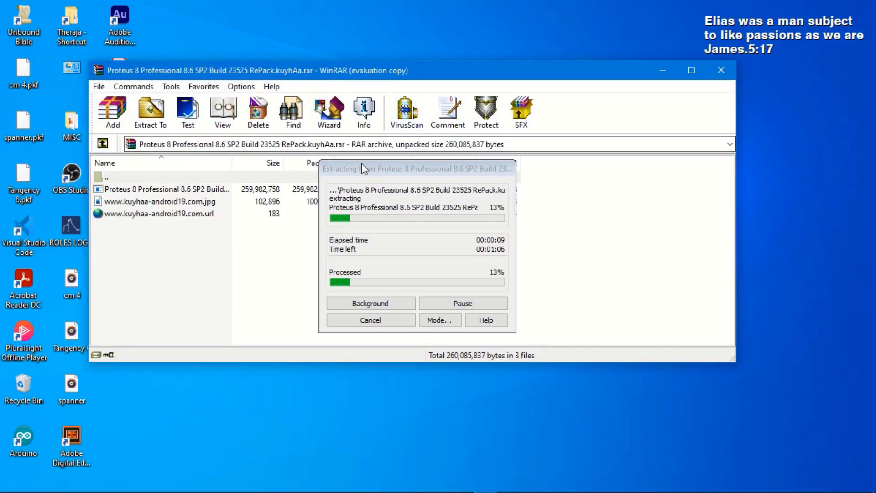
click(722, 70)
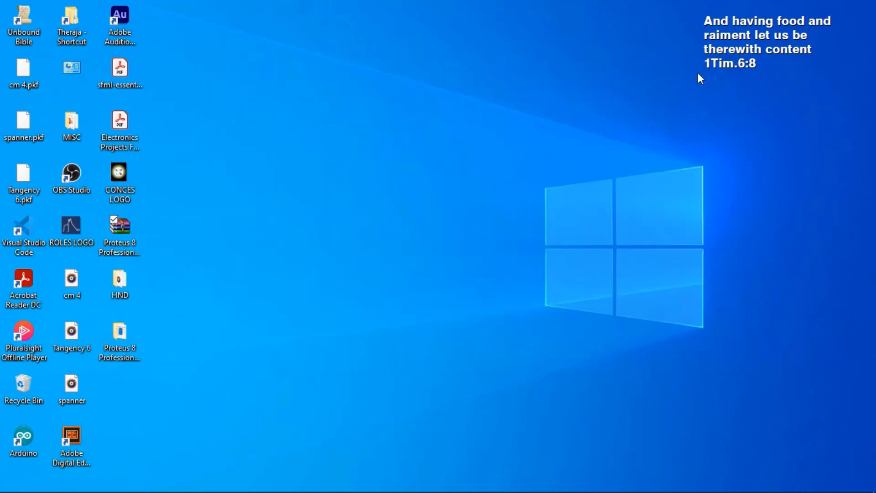
Step: Run the Proteus 8 Professional installer from the extracted folder, accepting the default destination and the Start Menu folder Proteus 8 Professional
double_click(120, 340)
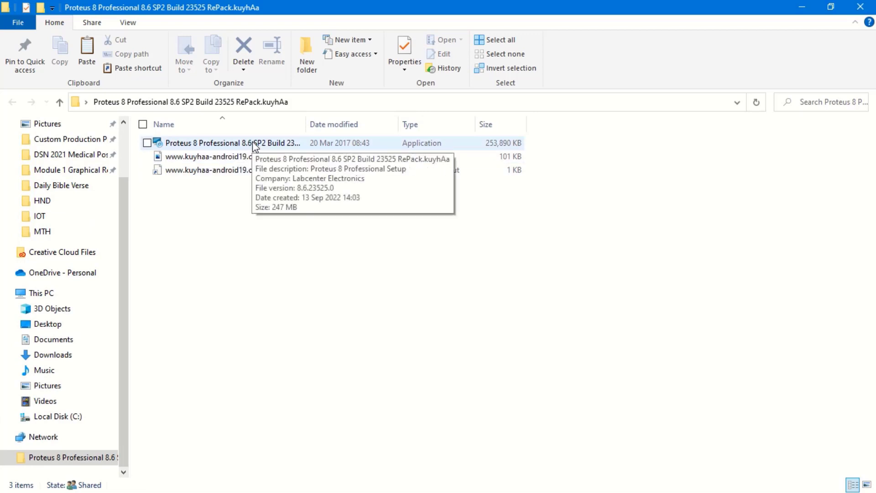
double_click(254, 146)
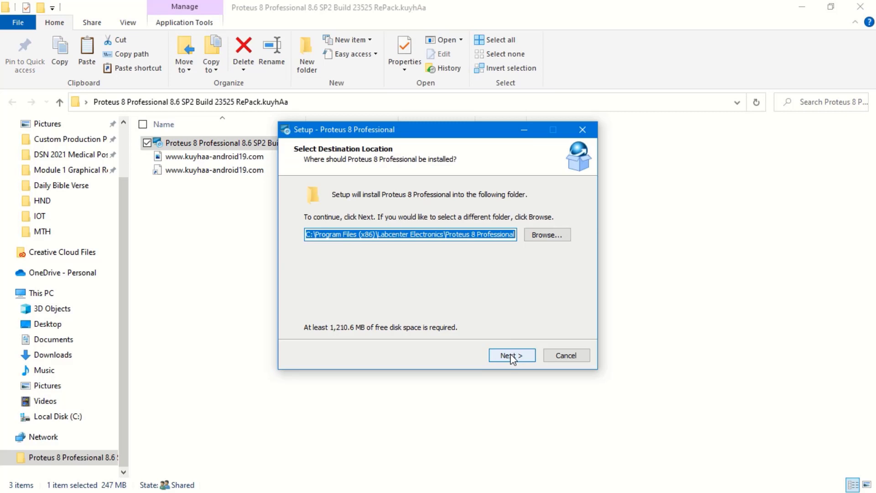
click(513, 357)
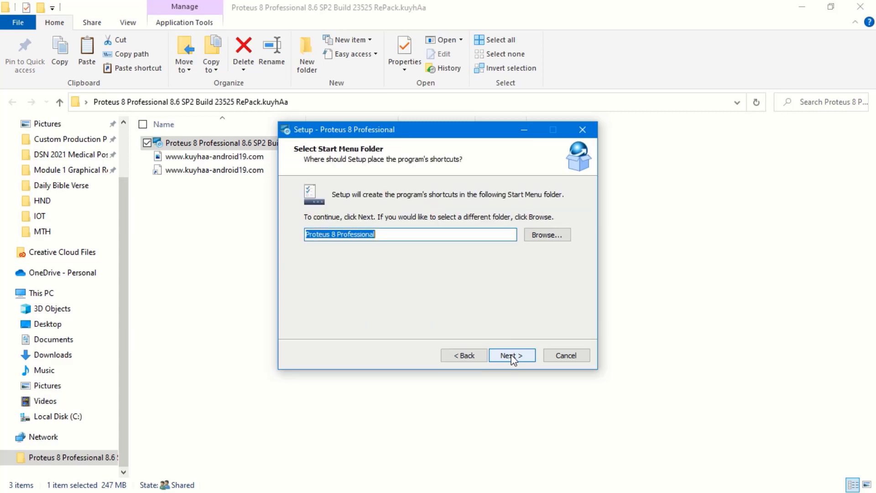
click(418, 238)
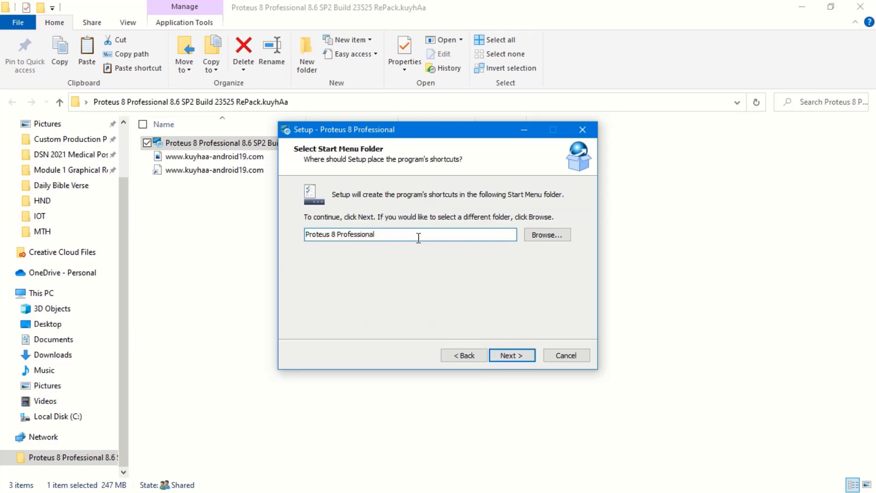
click(509, 358)
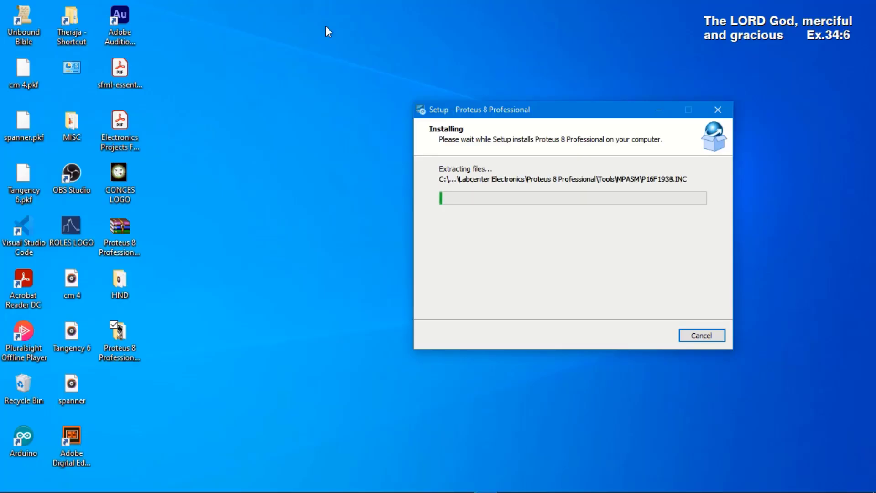
Step: Move the Proteus setup window aside and finish the installation wizard
mouse_move(325, 6)
click(350, 33)
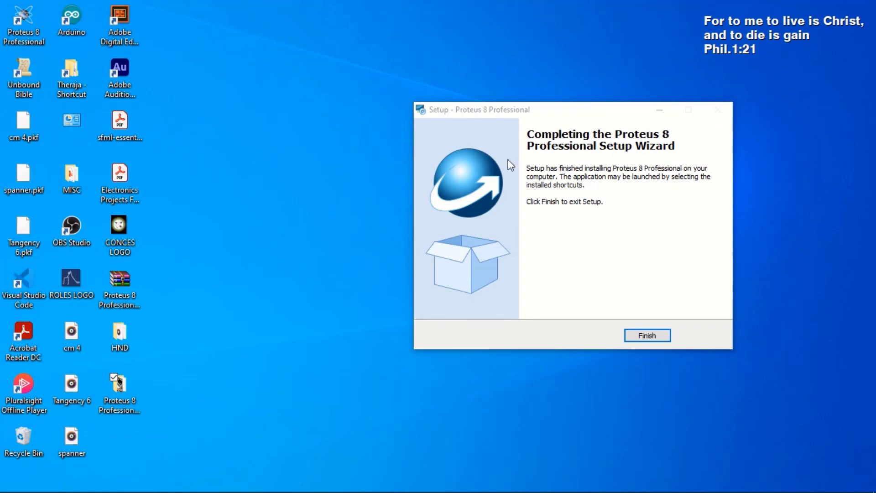
drag(504, 114, 307, 75)
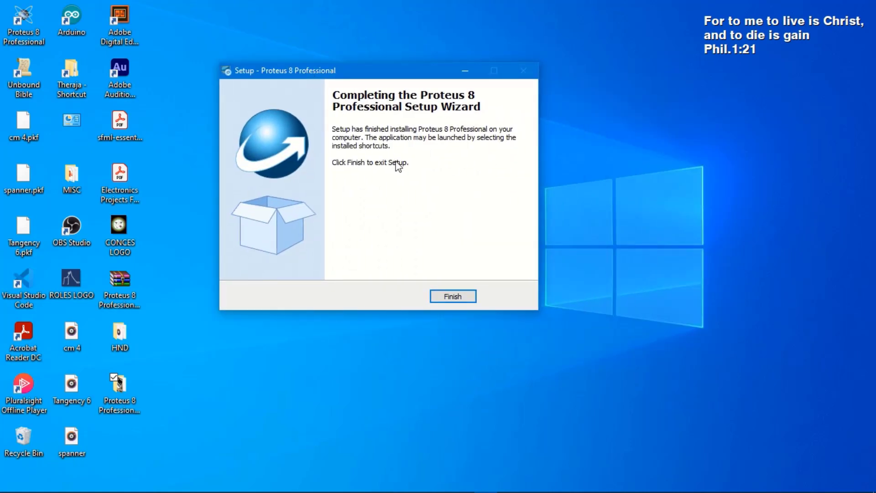
drag(325, 65, 290, 46)
click(418, 278)
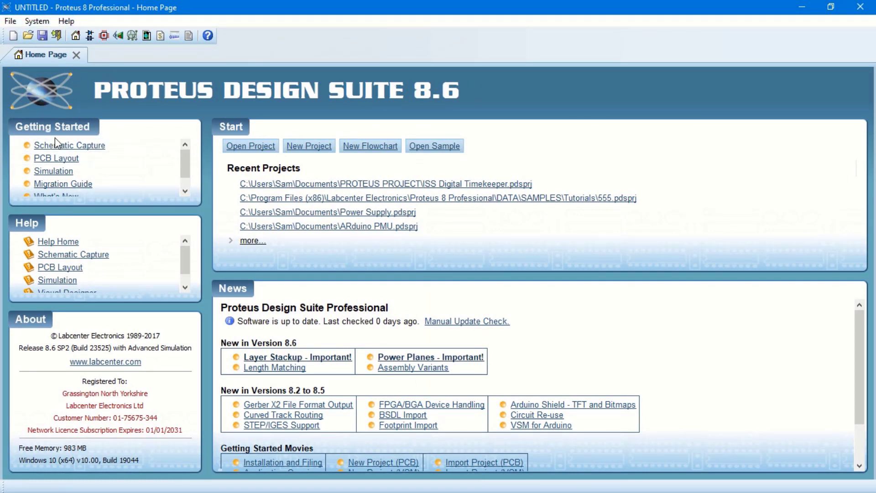
Step: In Proteus 8 Professional, look through the Getting Started and Help links on the home page
scroll(119, 171, down, 1)
scroll(119, 171, up, 1)
scroll(68, 160, down, 1)
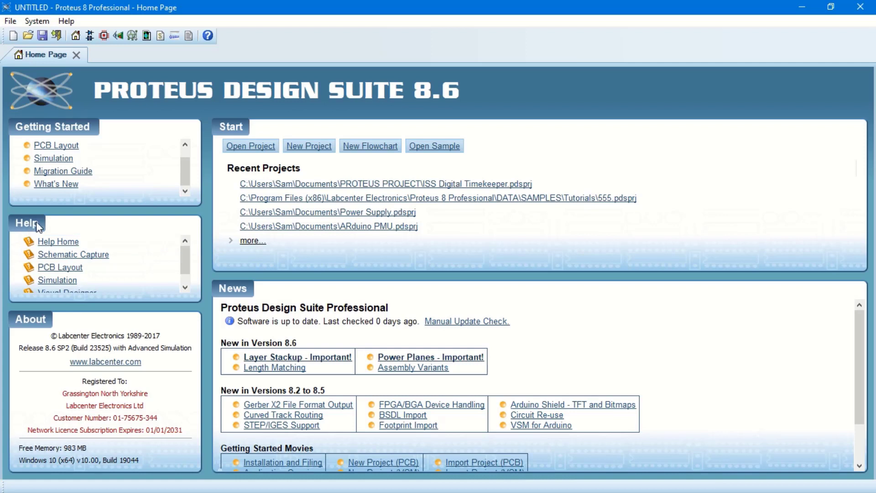
scroll(62, 265, down, 1)
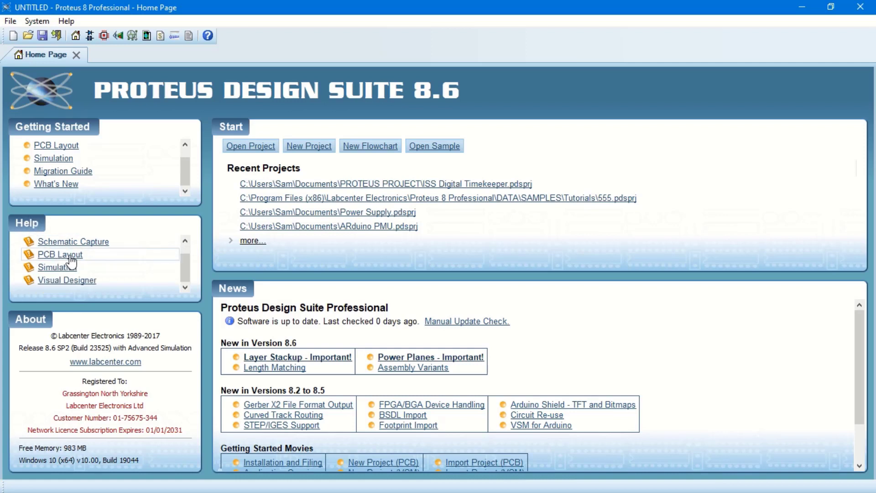
scroll(41, 242, up, 1)
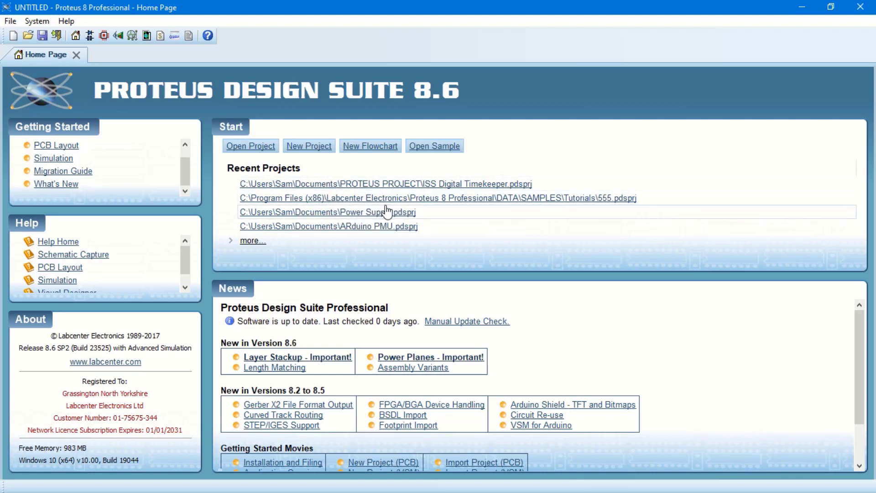
scroll(386, 341, down, 1)
scroll(394, 346, up, 1)
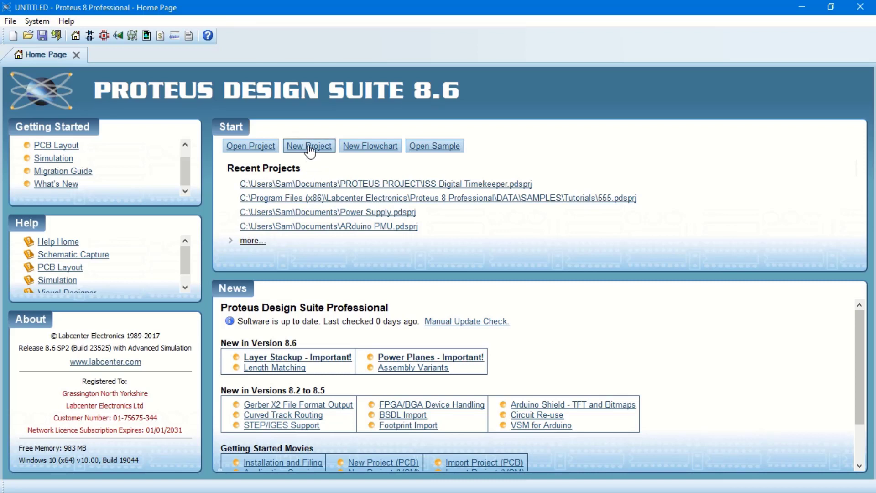
Step: Start a new project named Example1.pdsprj in the Documents folder, using the New Project type
click(310, 147)
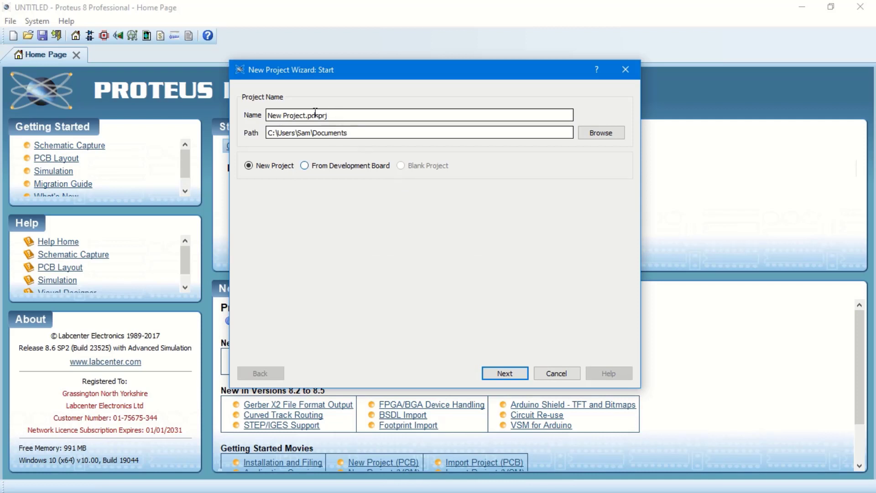
drag(305, 115, 214, 116)
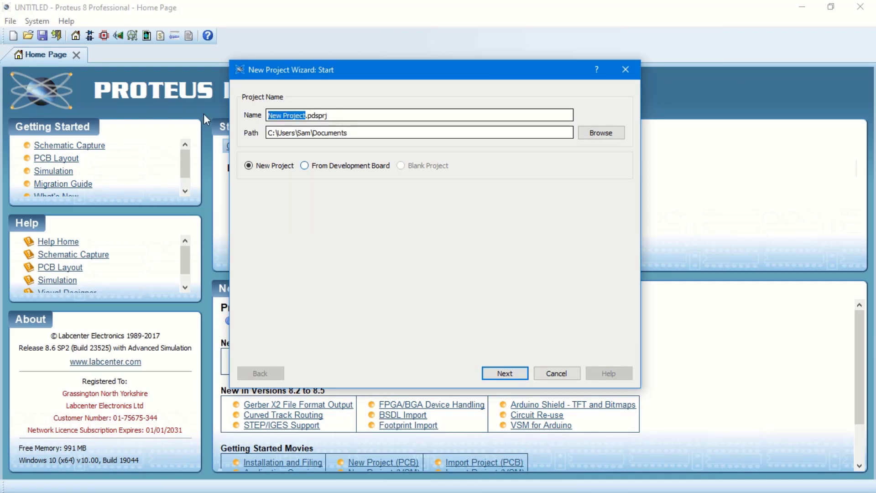
key(BackSpace)
text(Exampl)
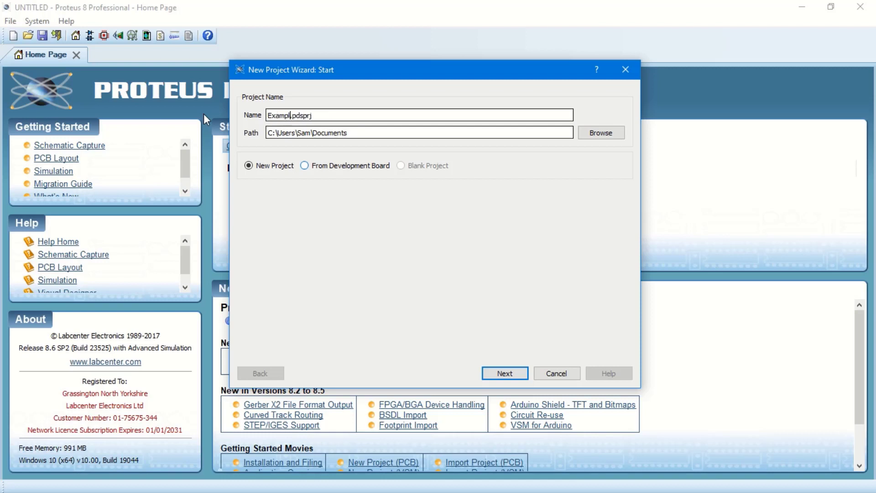
text(e1)
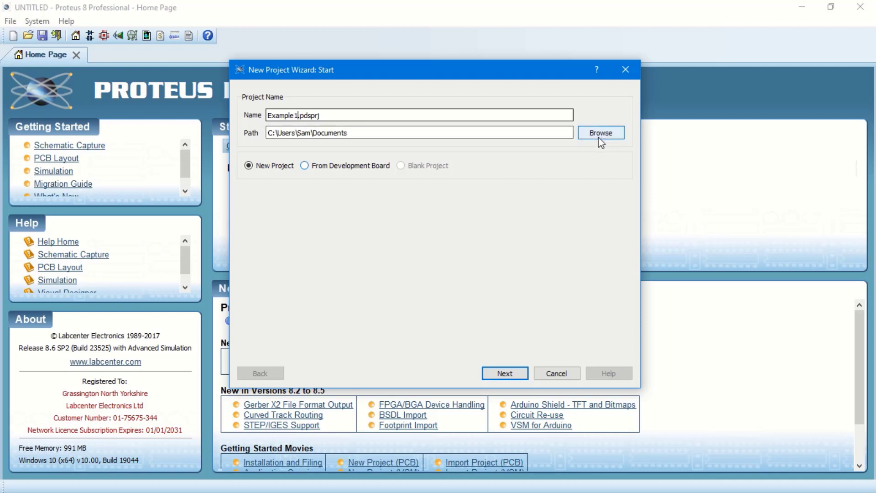
click(388, 135)
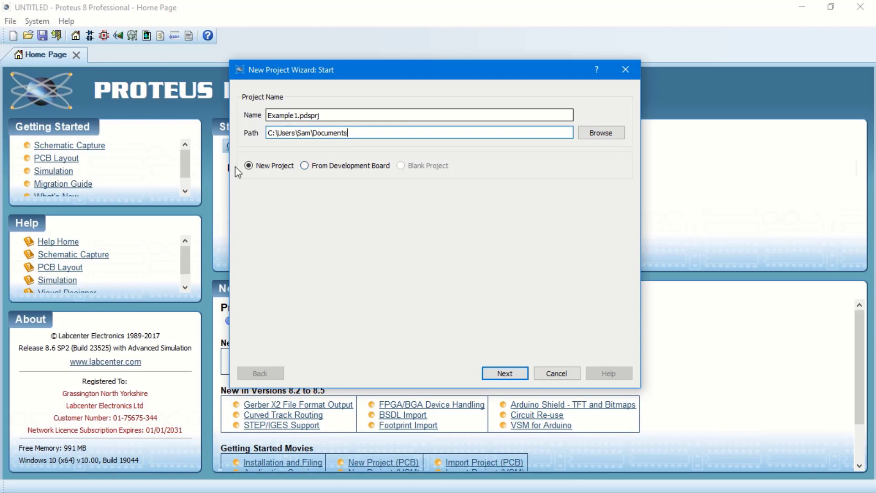
click(249, 166)
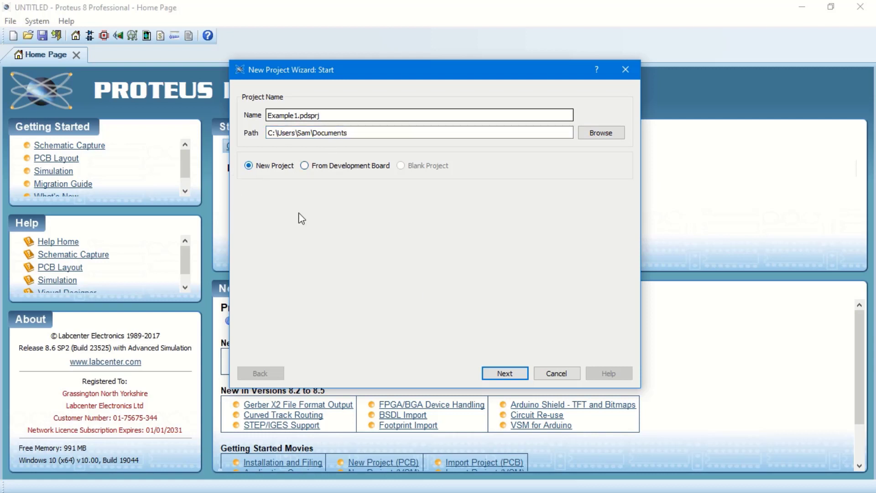
click(506, 374)
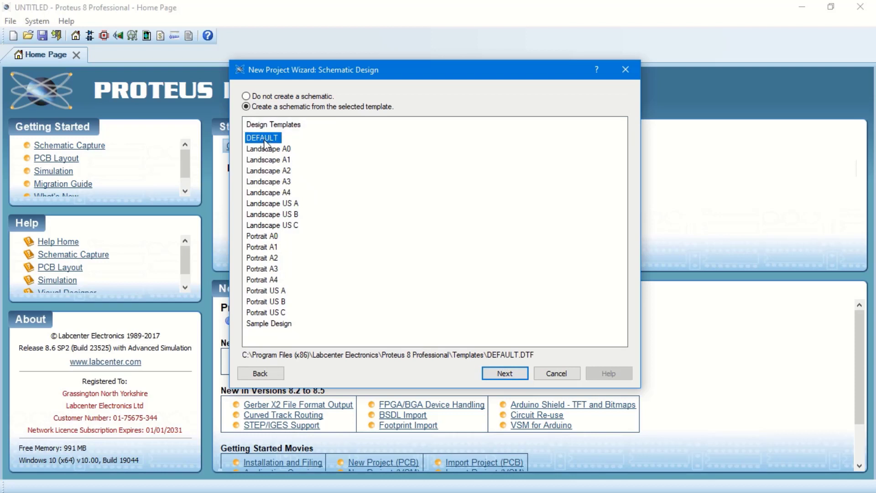
Step: Create the project with a schematic from the DEFAULT template, no PCB layout and no firmware project
click(508, 372)
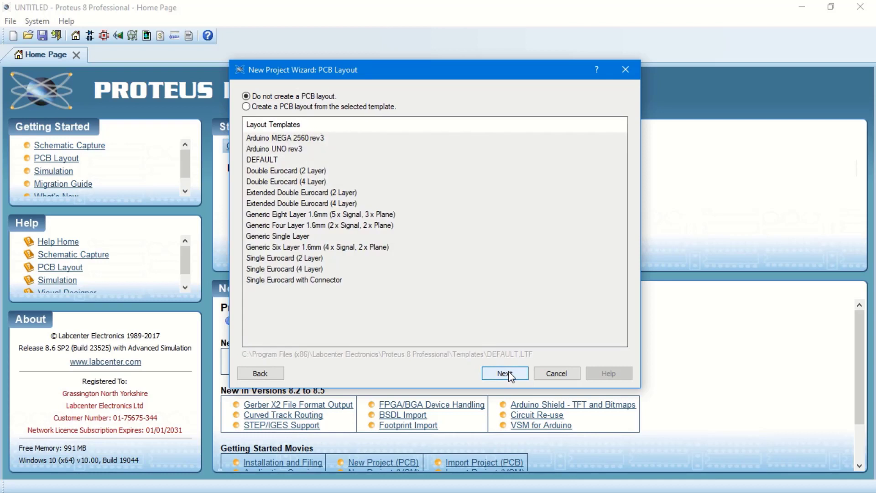
click(507, 373)
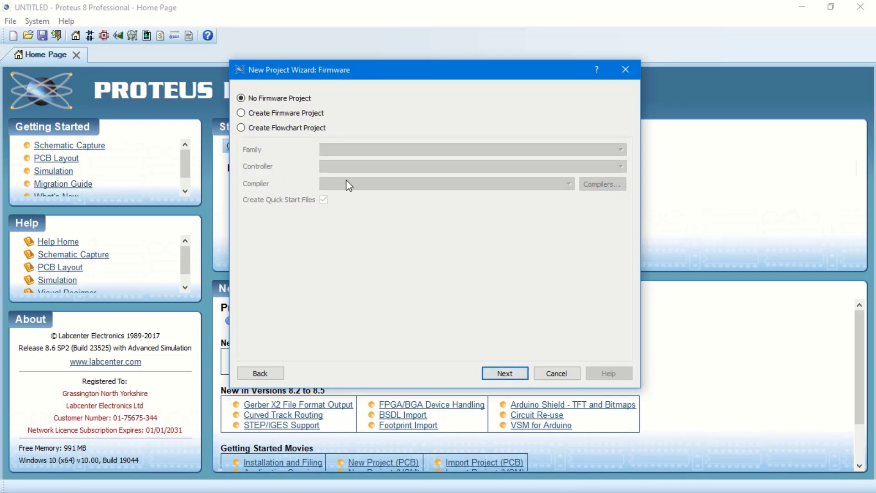
click(505, 373)
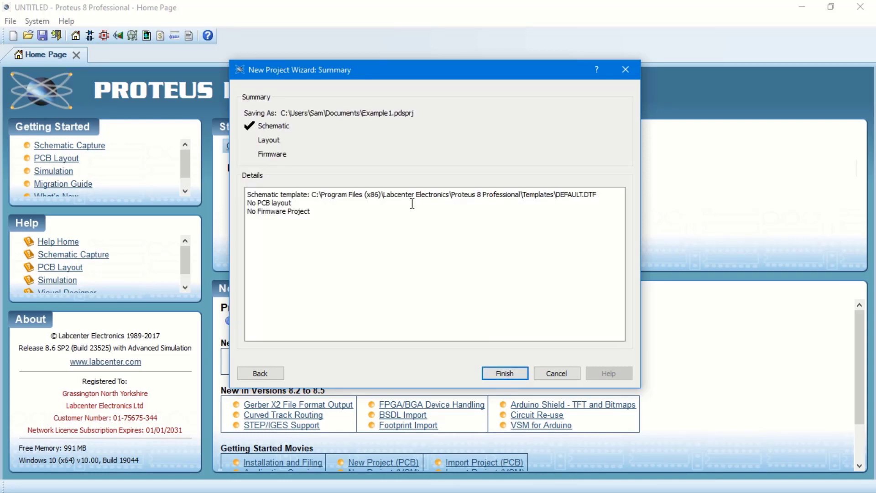
click(507, 373)
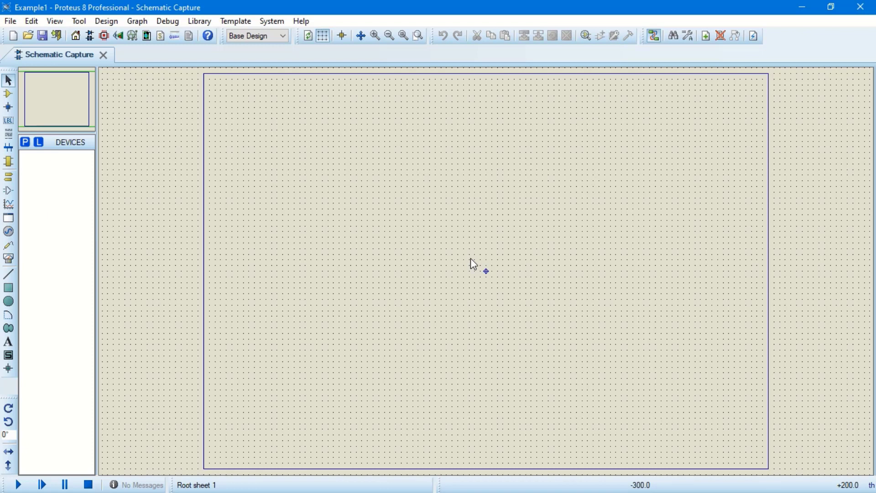
click(10, 21)
mouse_move(55, 23)
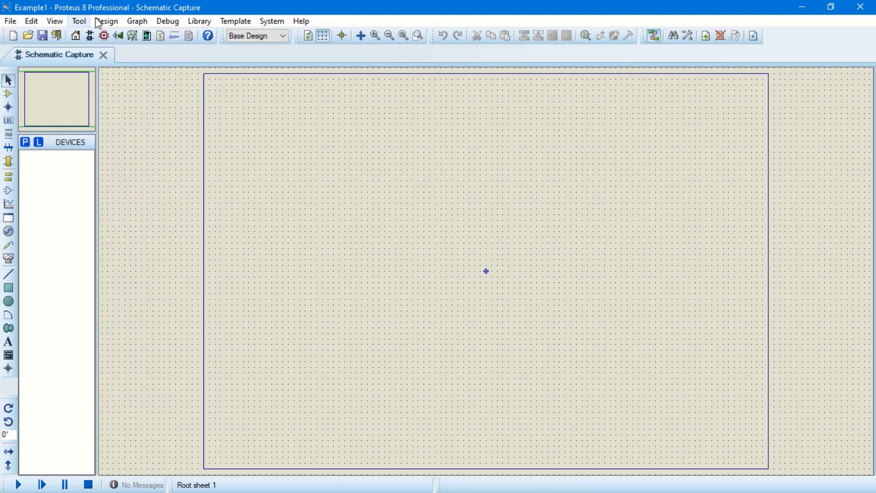
click(137, 21)
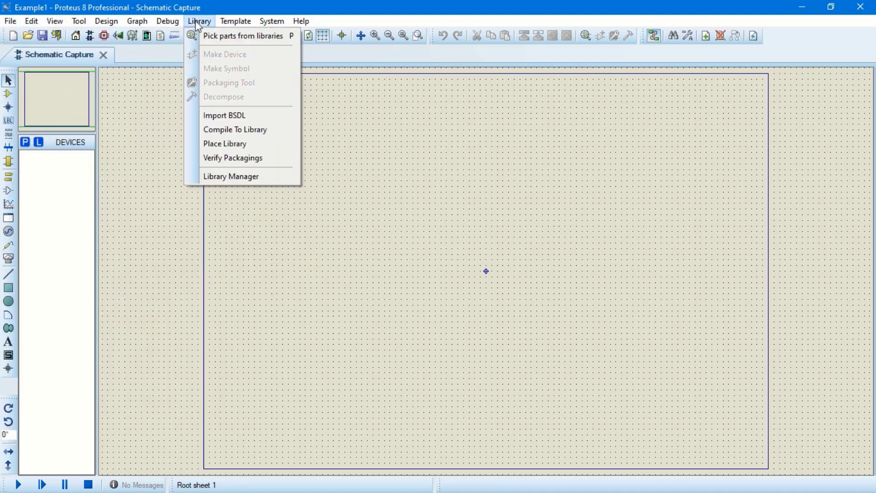
mouse_move(270, 22)
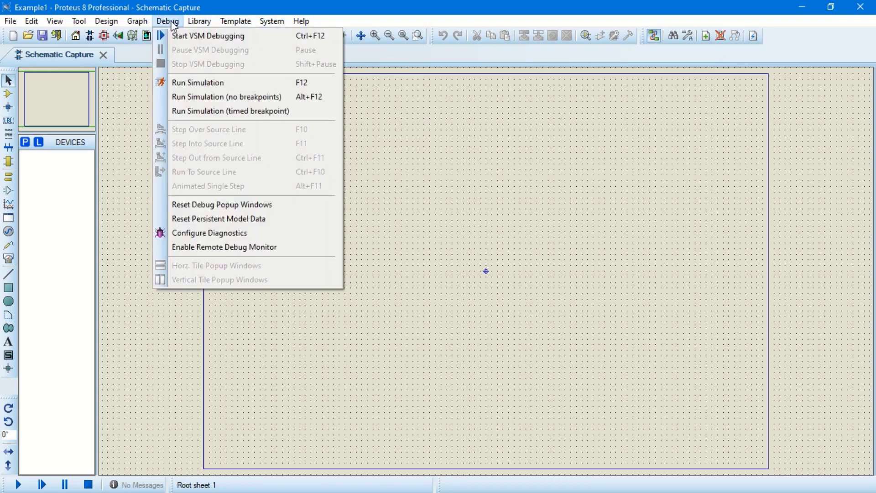
mouse_move(10, 22)
click(310, 152)
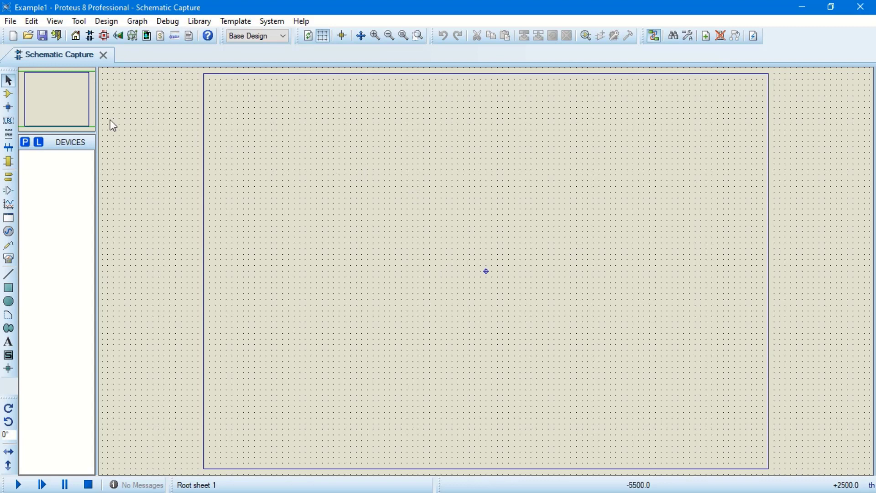
Step: Switch to Component Mode and search the device library for the keyword LED
click(8, 94)
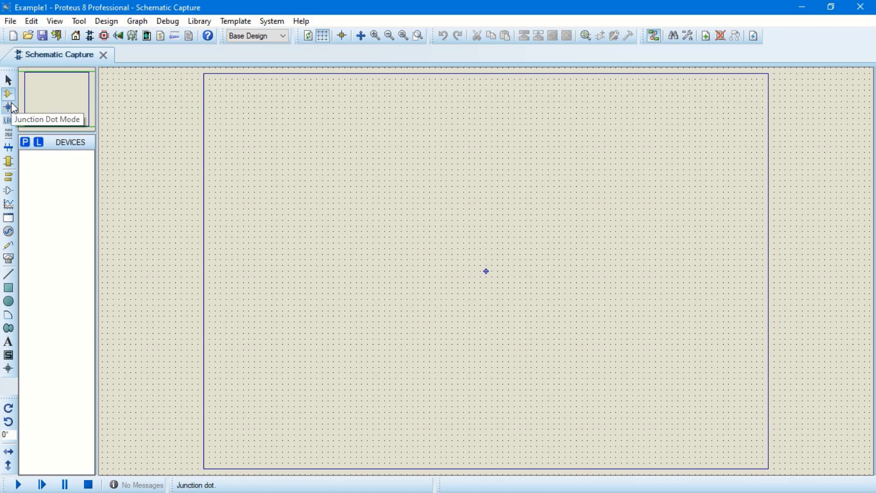
click(9, 108)
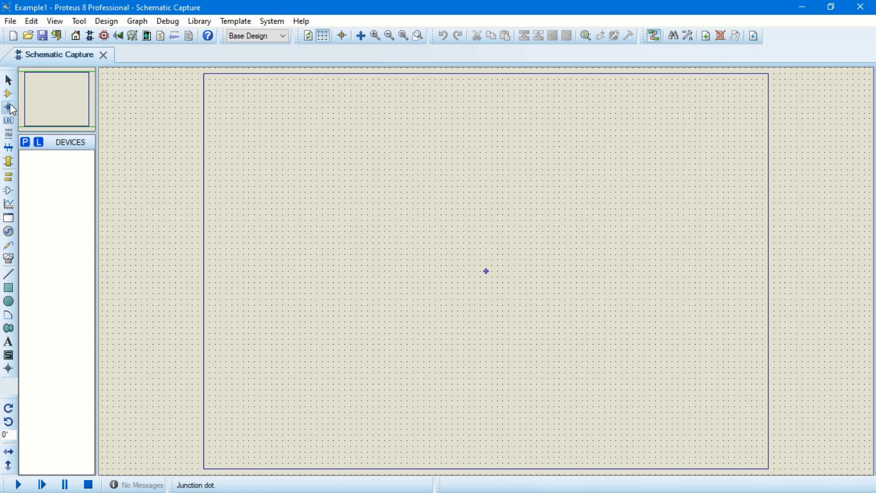
click(10, 98)
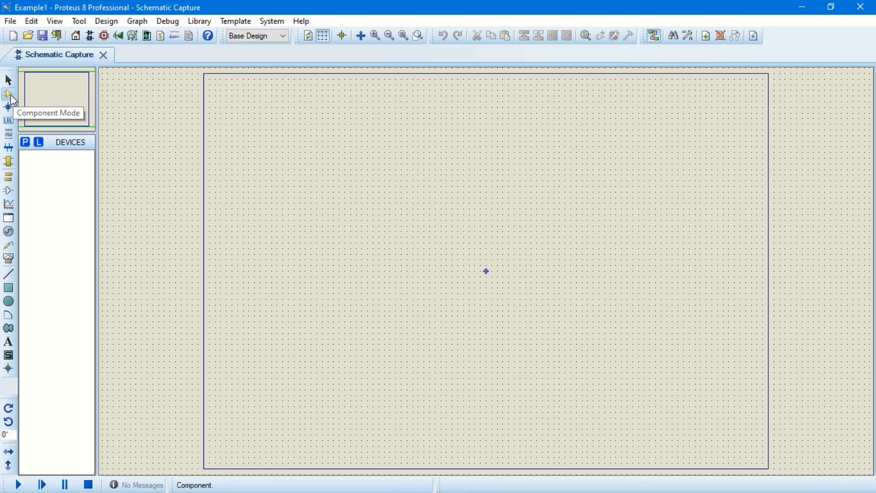
click(26, 143)
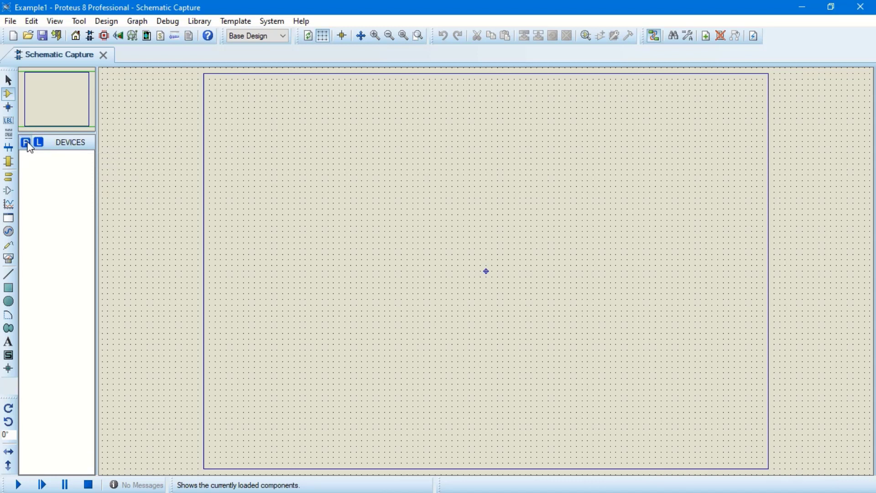
click(28, 143)
drag(208, 74, 152, 37)
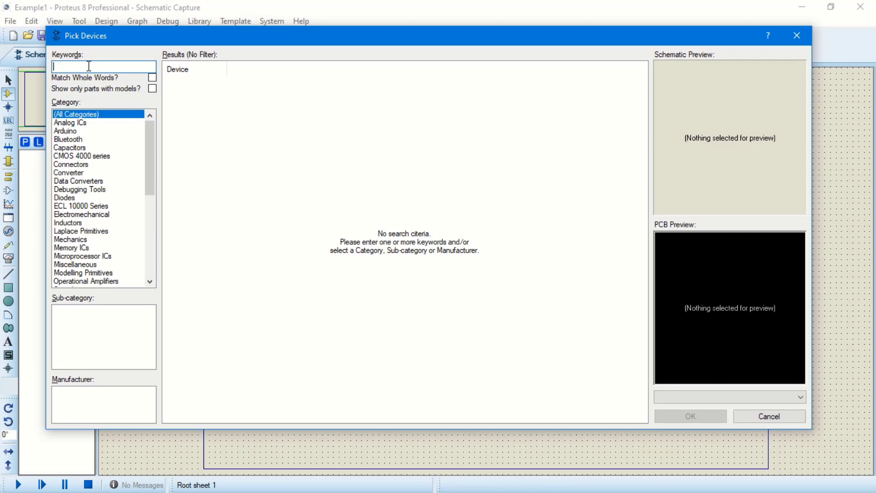
text(L)
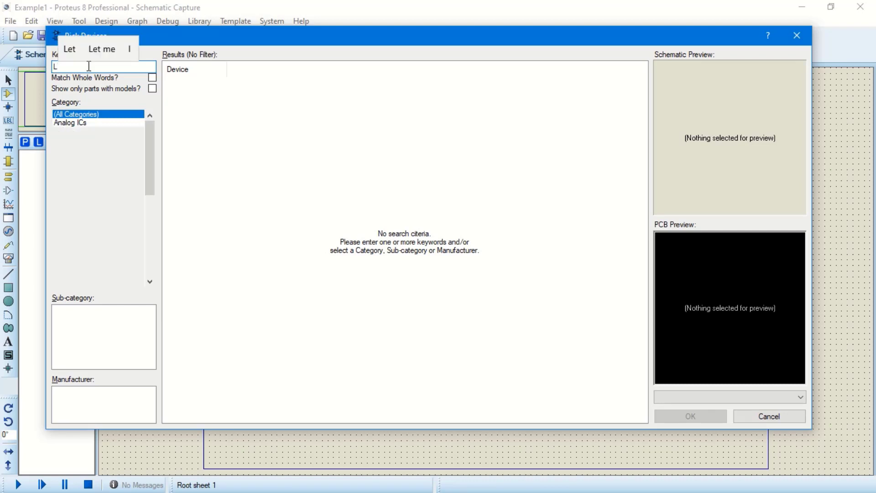
text(ED)
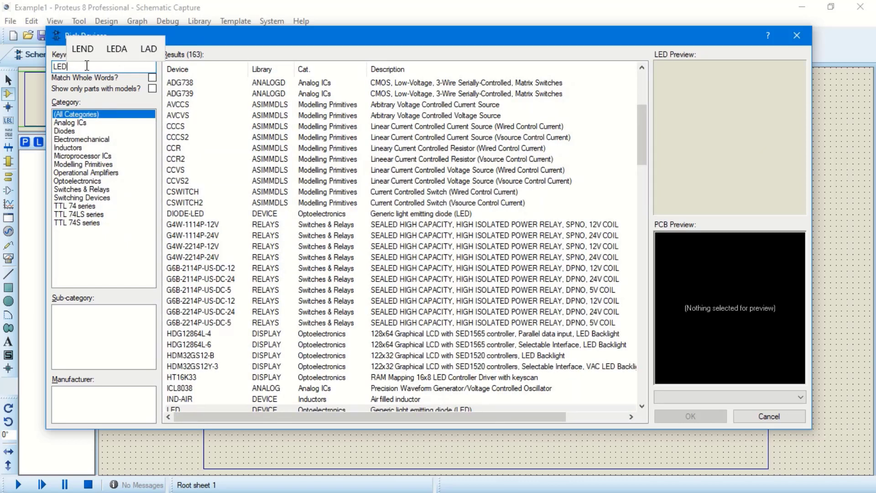
Step: Look through the LED results under Analog ICs and all categories, previewing the decoder devices from 7446 to 74LS248
click(69, 123)
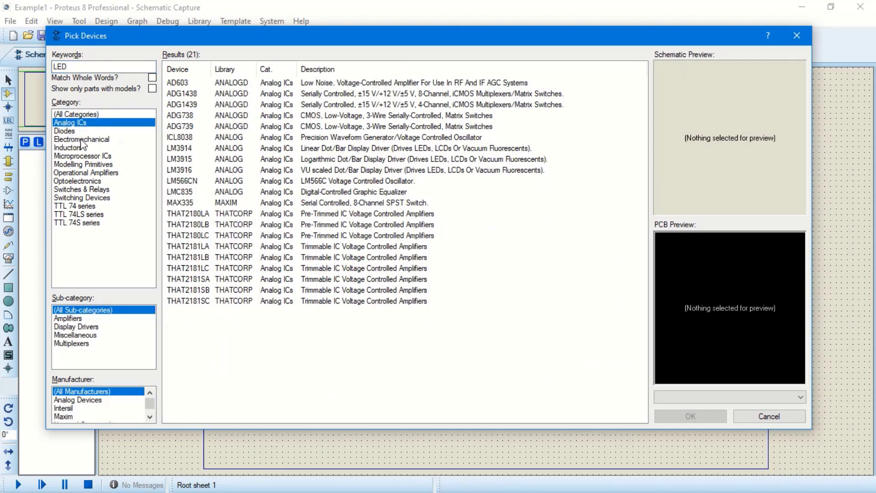
click(71, 115)
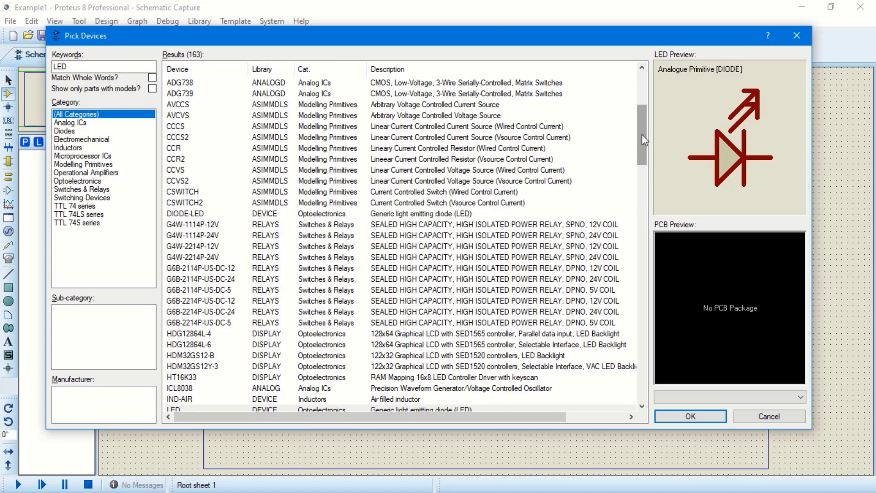
scroll(640, 115, up, 3)
scroll(640, 114, up, 2)
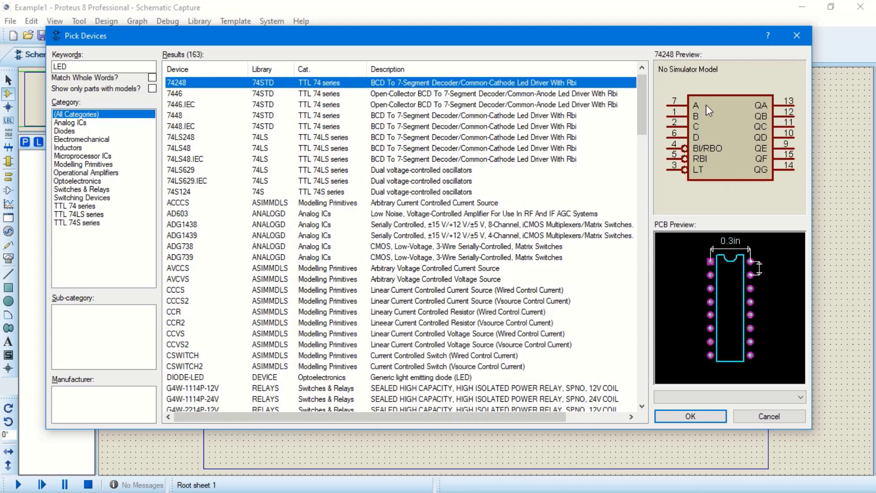
click(411, 96)
click(413, 105)
click(413, 117)
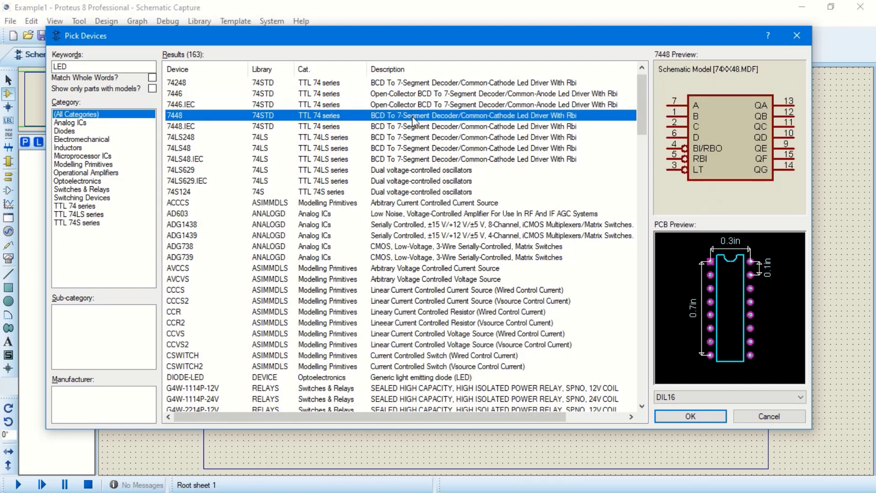
click(413, 127)
click(414, 138)
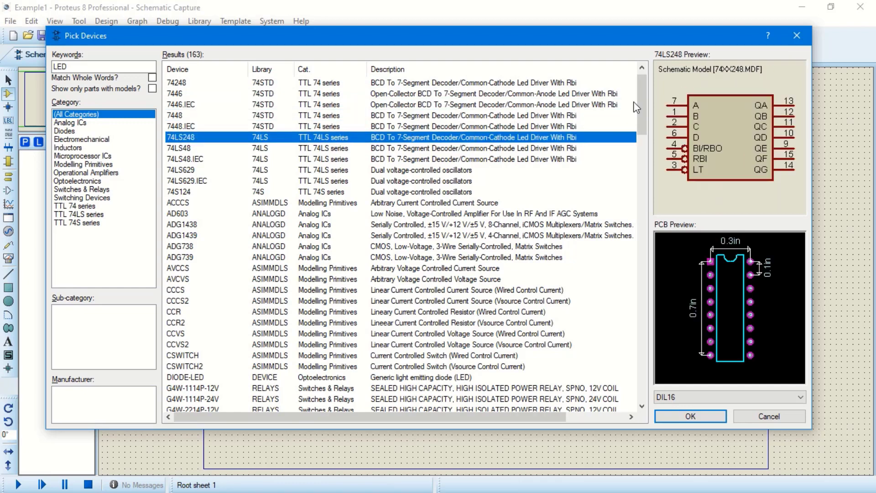
Step: Preview the DIODE-LED and LED-BARGRAPH-GRN devices further down the LED results
scroll(642, 103, down, 2)
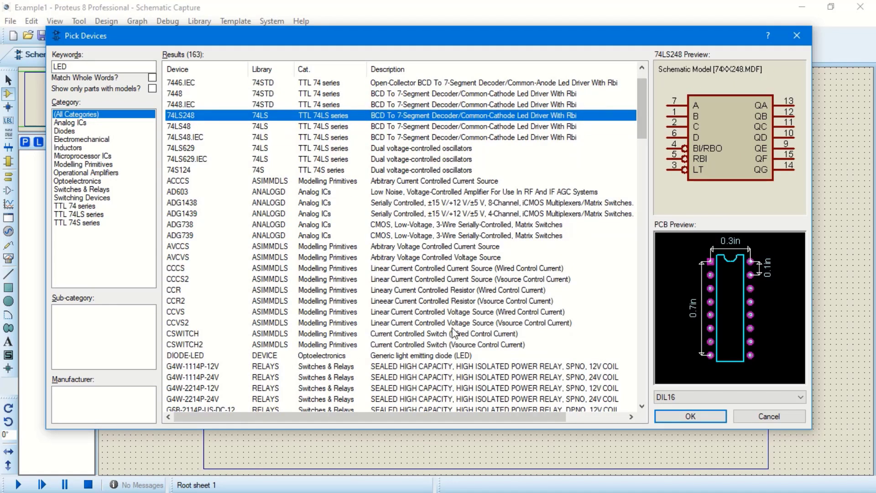
click(418, 356)
drag(643, 118, 658, 160)
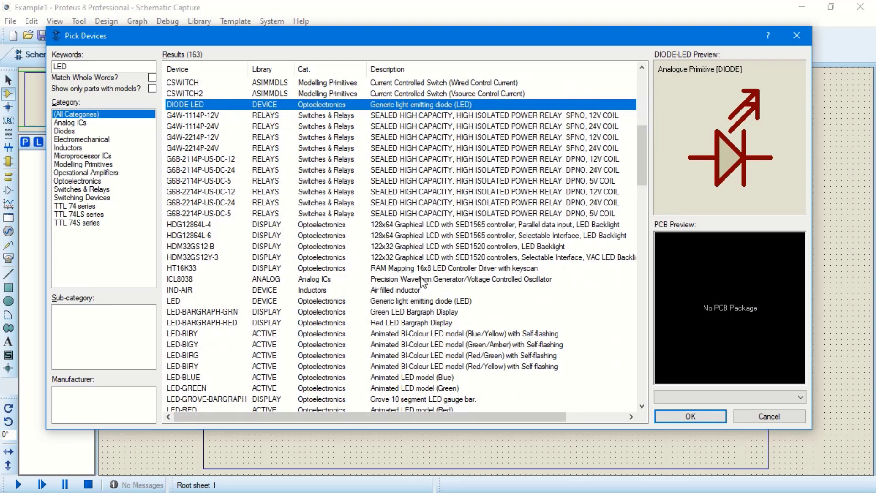
click(406, 312)
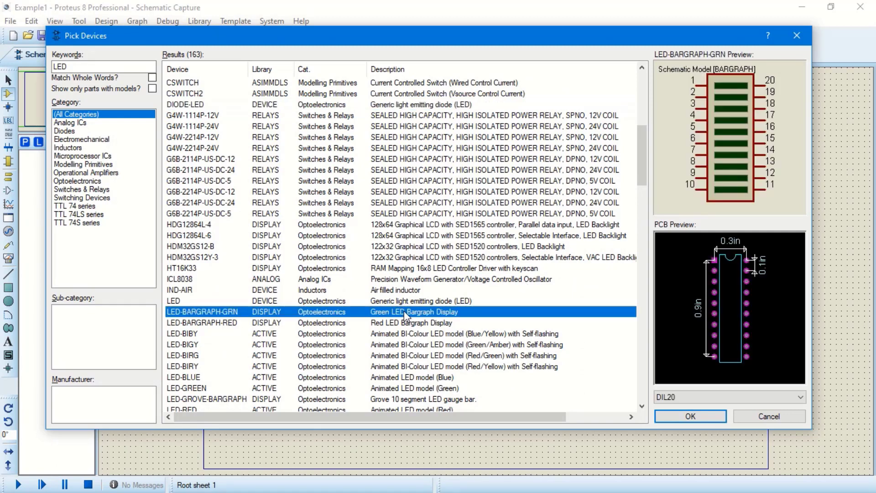
drag(642, 128, 645, 177)
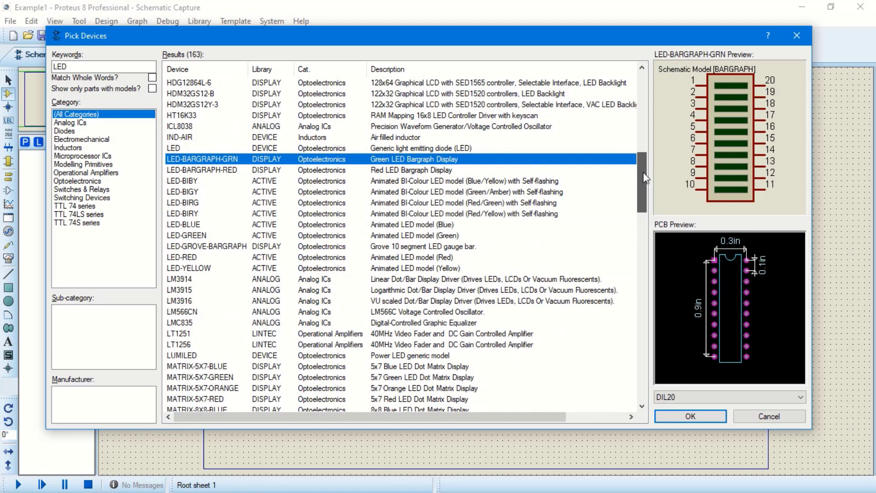
Step: Pick the LED-RED animated LED model and place one in the upper-left part of the schematic sheet
click(452, 258)
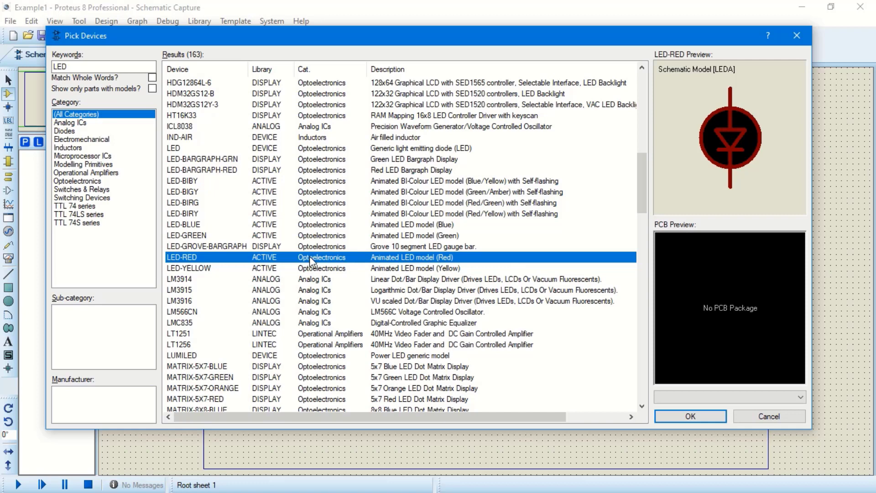
click(691, 416)
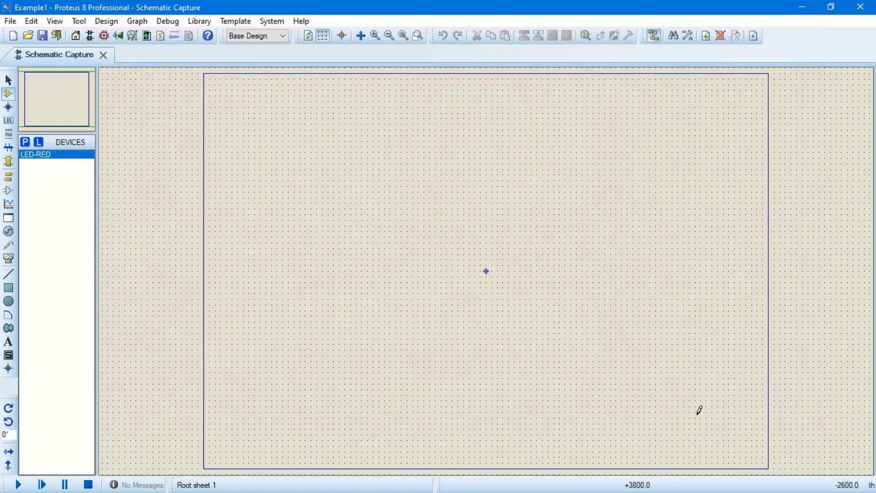
click(364, 173)
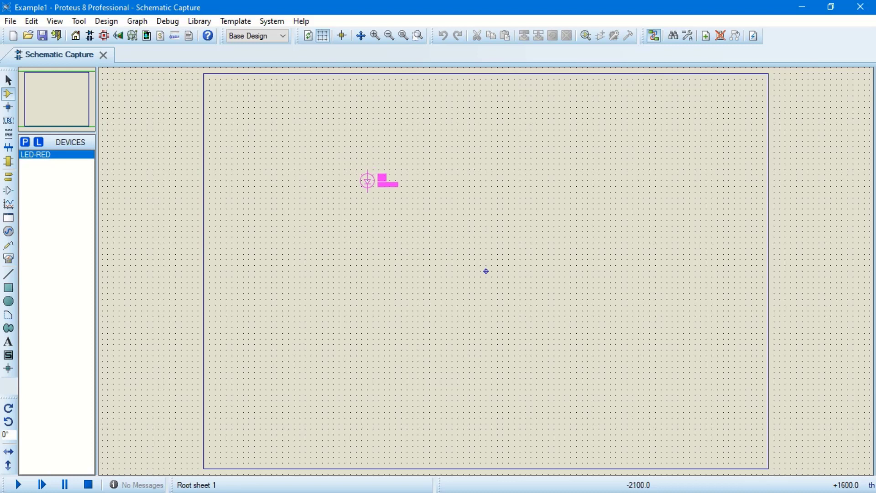
click(368, 192)
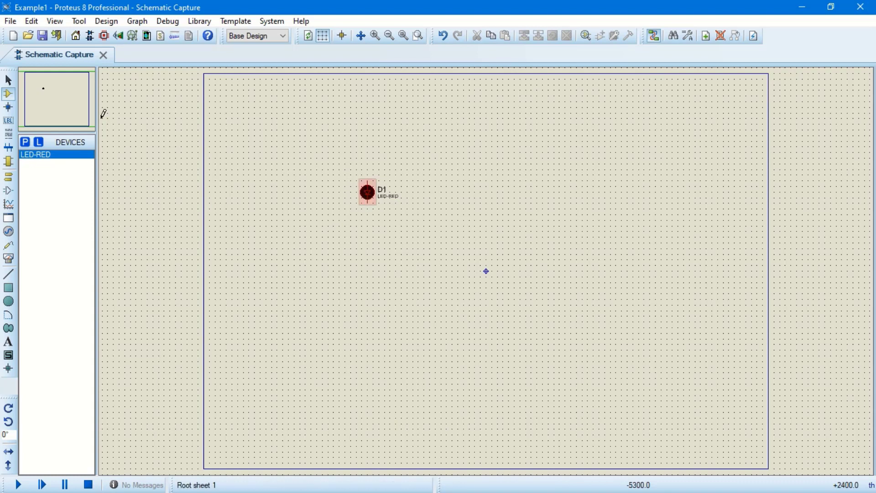
Step: Search the device library for 1K and restrict the results to the Resistors category
click(26, 142)
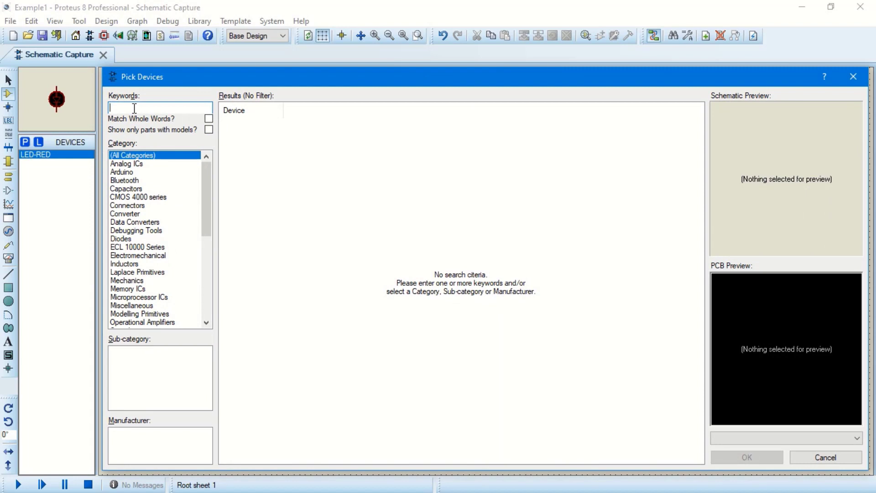
text(1)
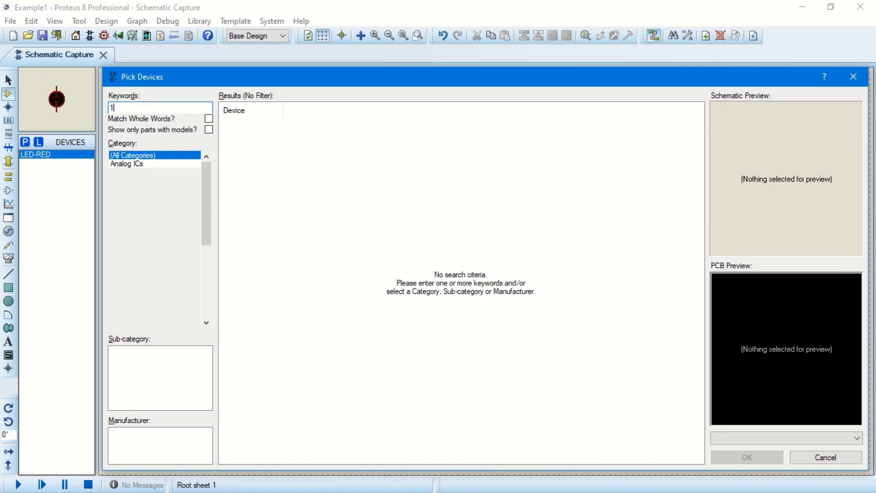
text(K)
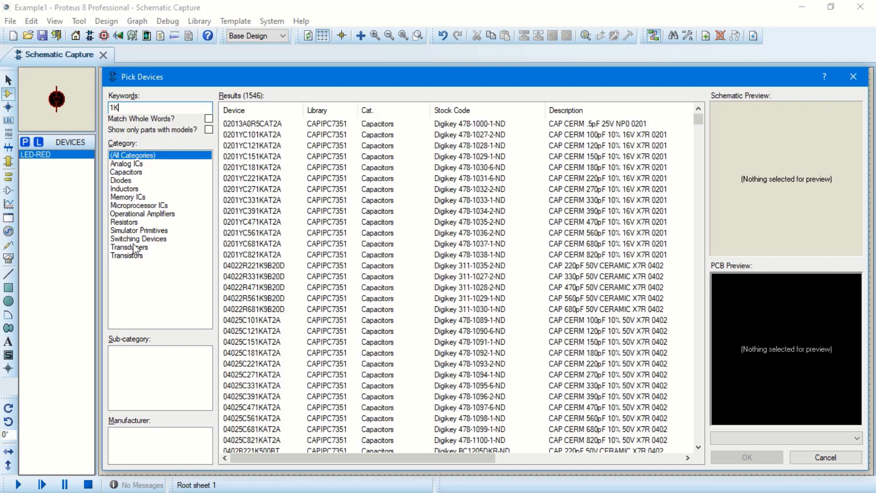
click(128, 222)
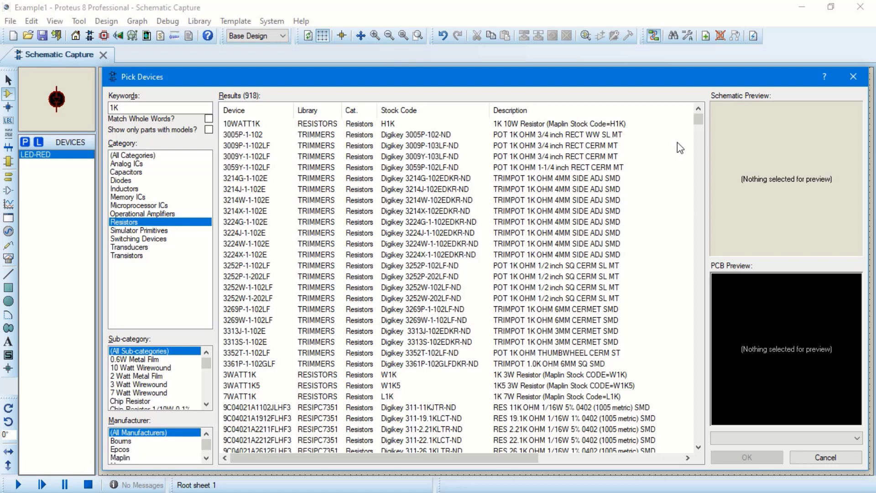
Step: Compare the previews of the 10WATT1K resistor and the 1K trimmer potentiometers down to 3214J-1-102E
click(593, 125)
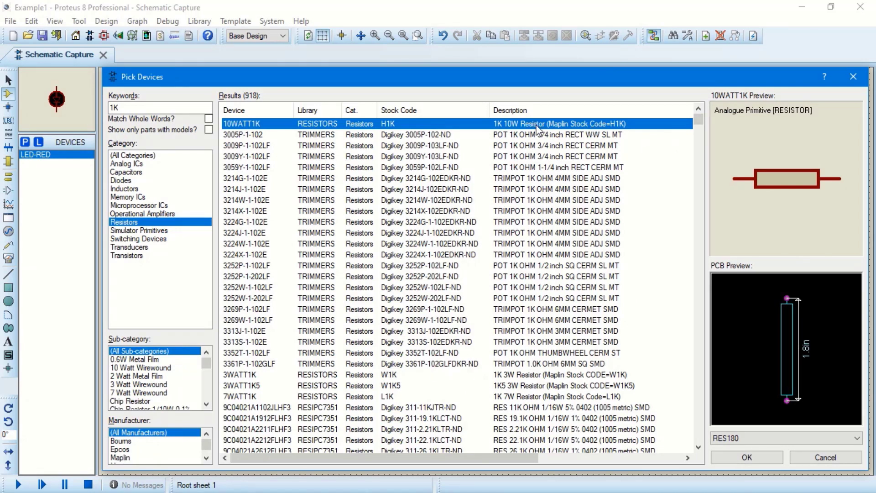
click(487, 147)
click(444, 135)
click(489, 147)
click(491, 156)
click(496, 169)
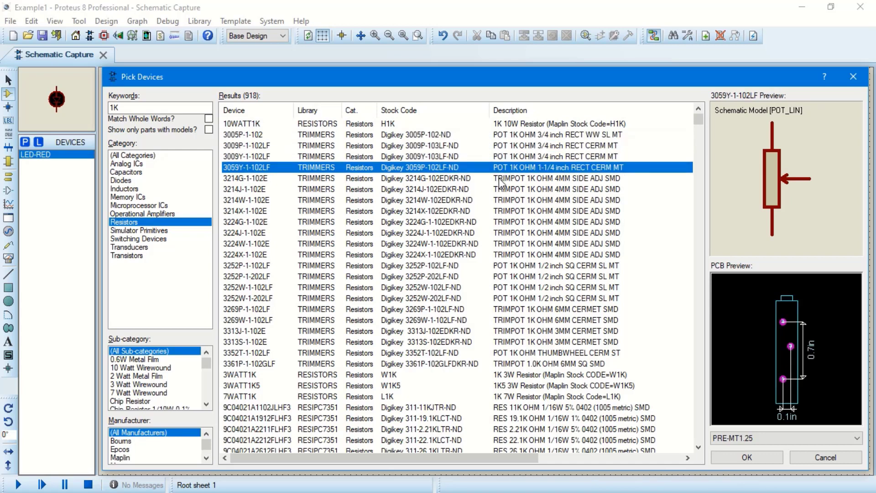
click(498, 179)
click(500, 190)
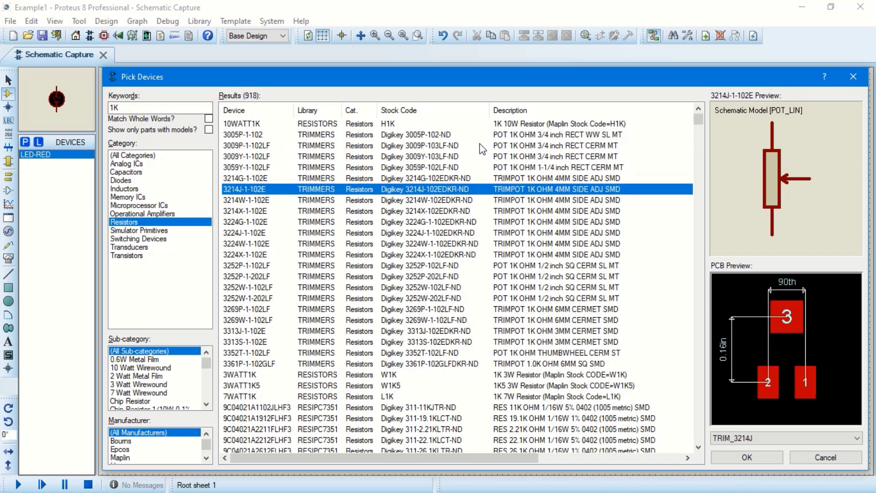
Step: Pick the 10WATT1K resistor and place it horizontally on the sheet, below and left of the red LED
click(465, 122)
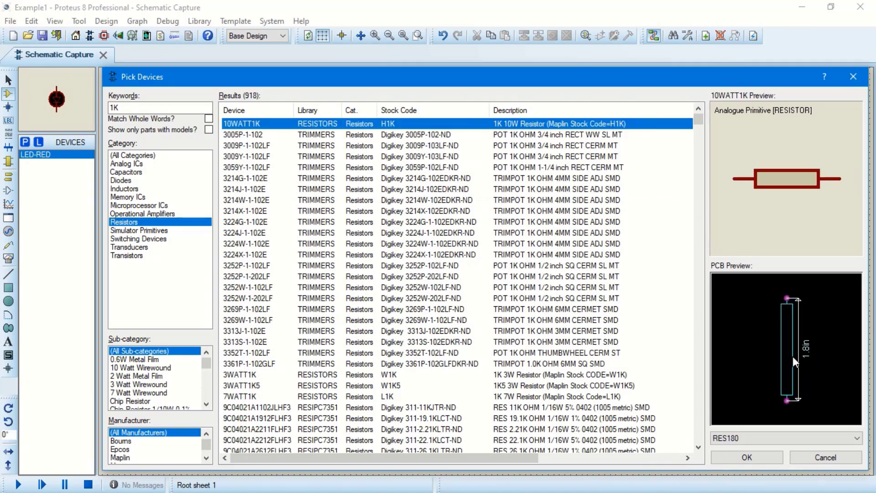
click(746, 457)
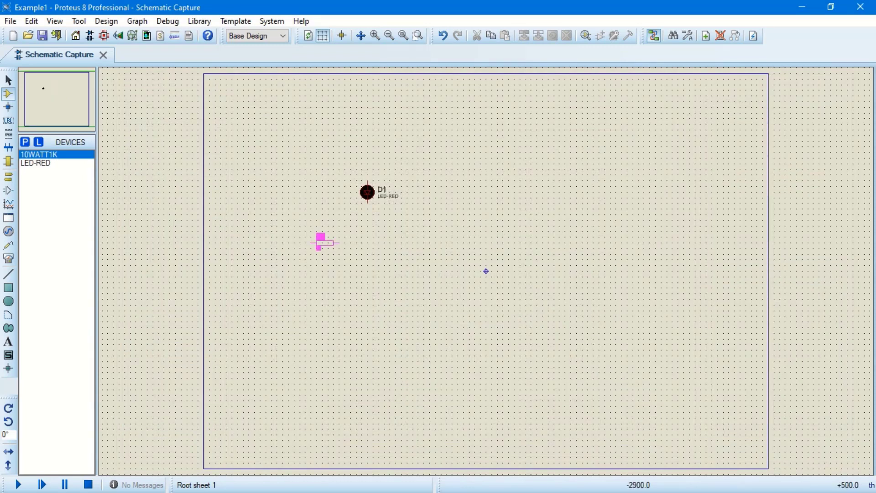
click(329, 236)
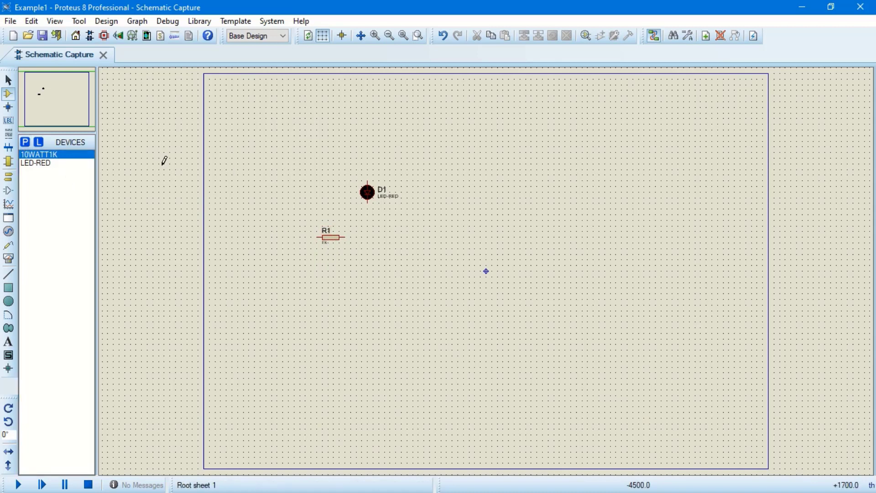
Step: Find the single-cell CELL device by searching the device library for battery and place it on the sheet below the resistor
click(26, 143)
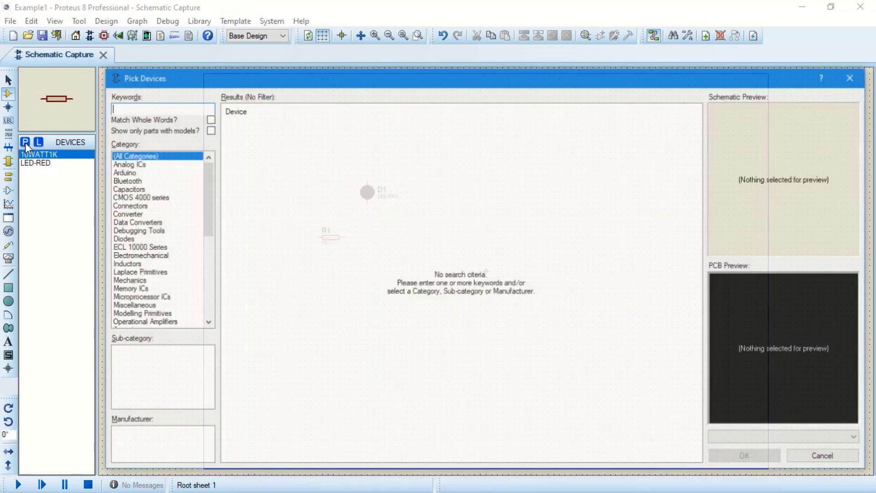
text(battery)
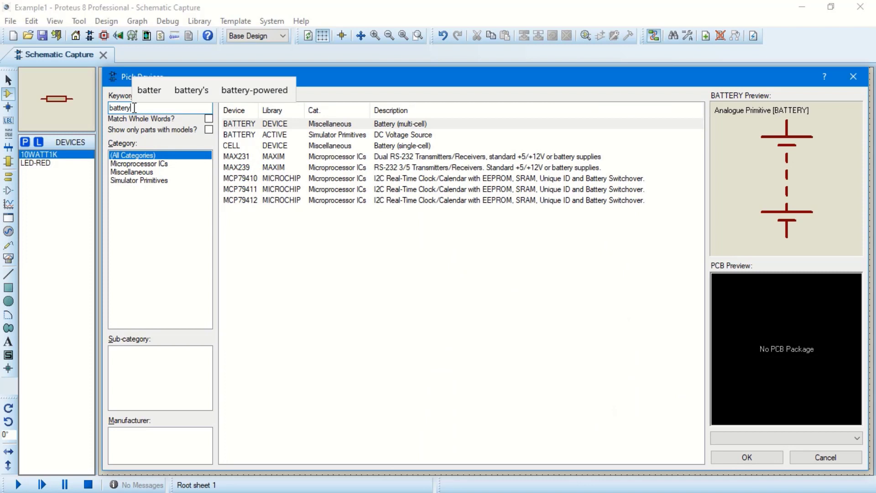
click(397, 126)
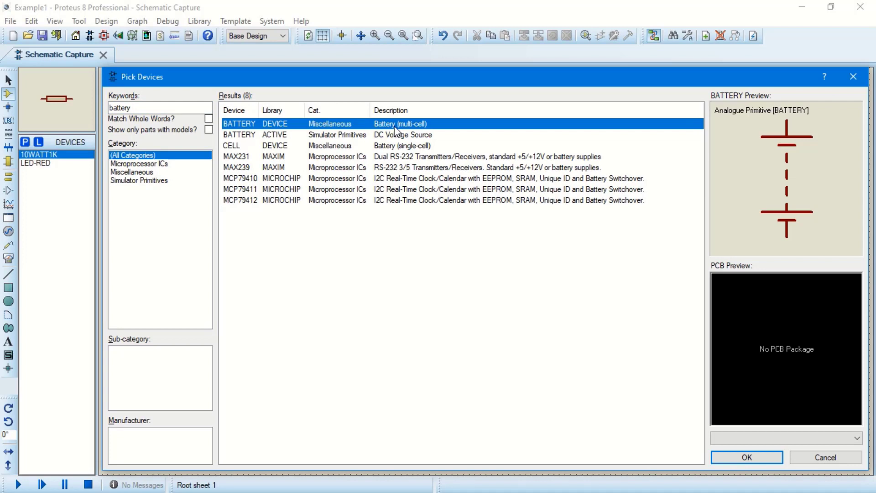
click(412, 135)
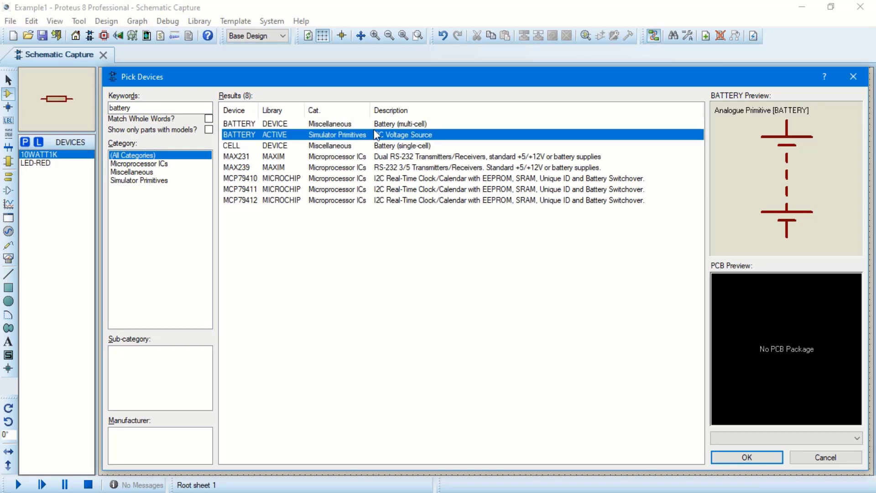
click(404, 146)
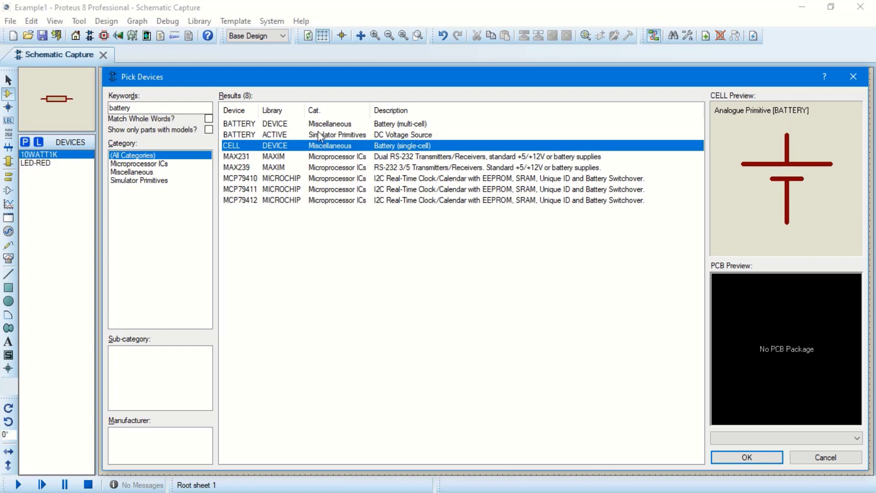
click(341, 135)
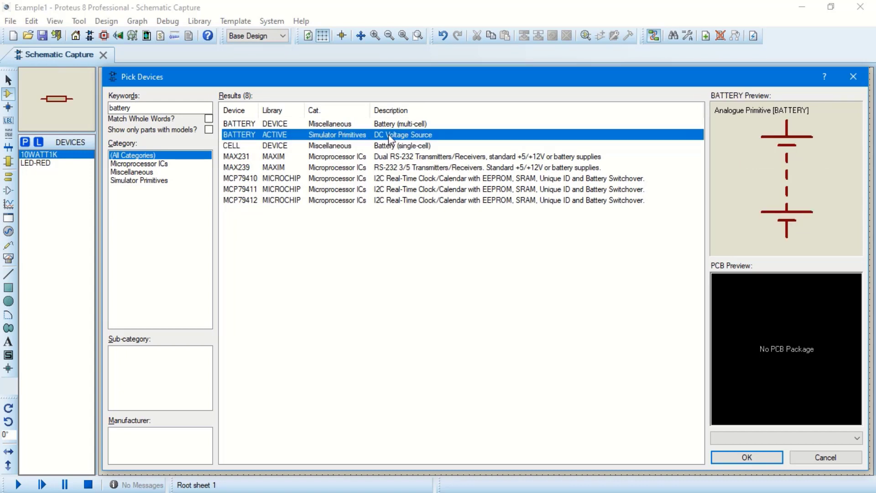
click(416, 146)
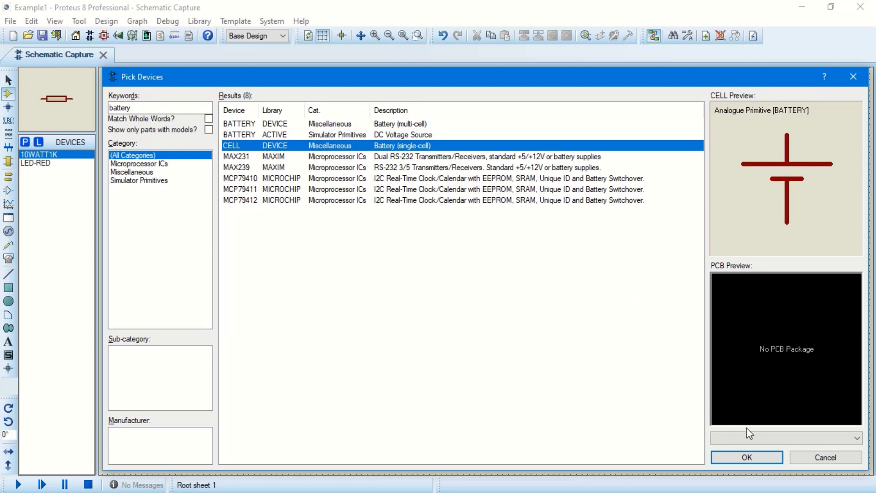
click(749, 458)
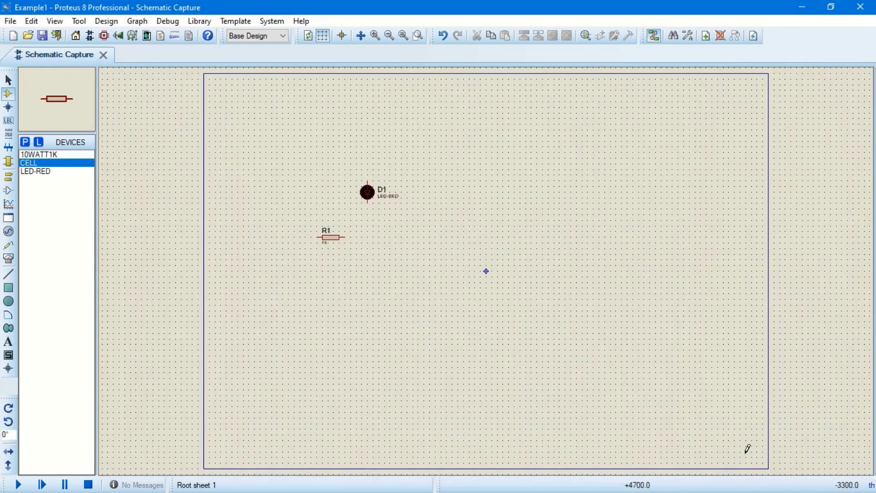
click(345, 296)
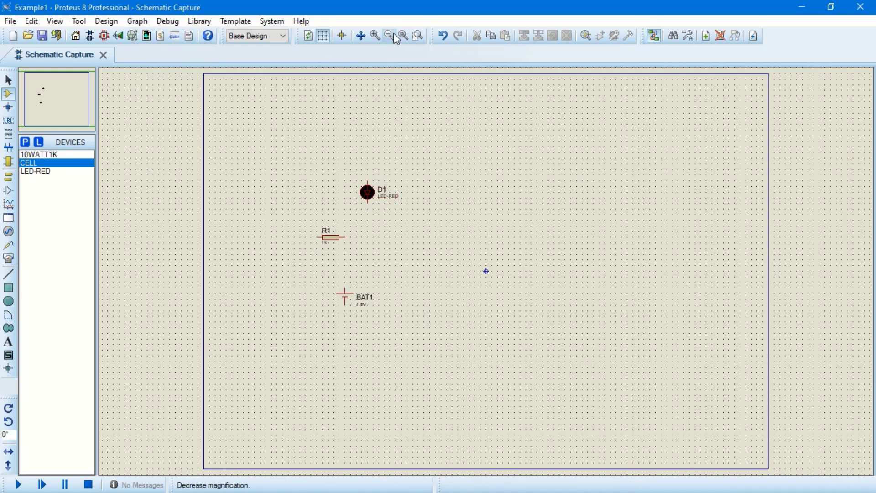
Step: Rotate the red LED D1 clockwise once and by another 180 degrees so it lies horizontally, pointing right
click(375, 35)
click(375, 35)
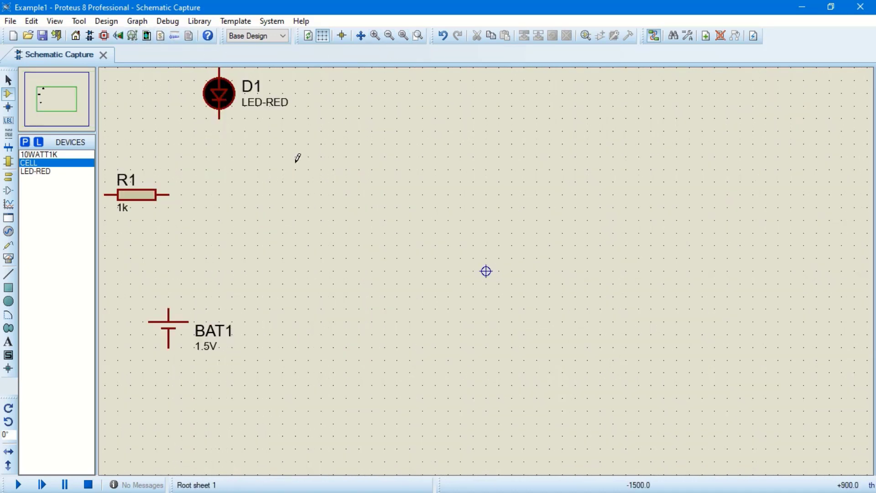
scroll(297, 158, up, 1)
scroll(497, 263, down, 3)
scroll(486, 268, up, 3)
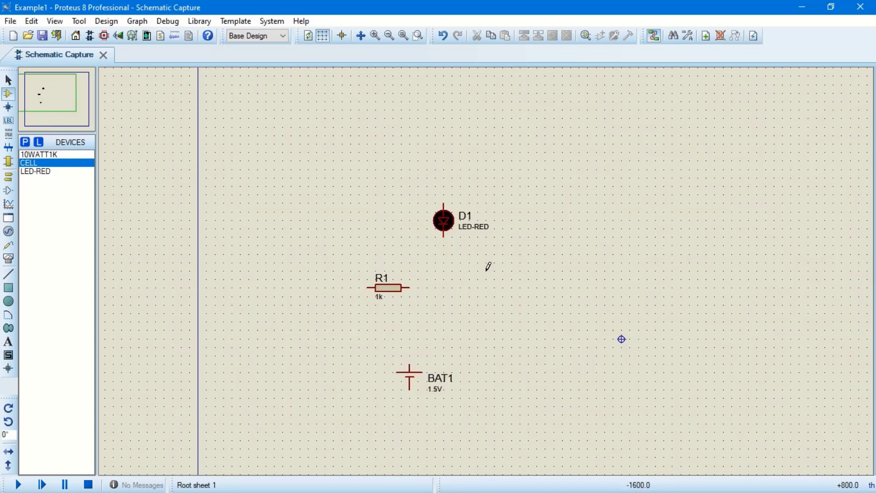
scroll(485, 261, down, 1)
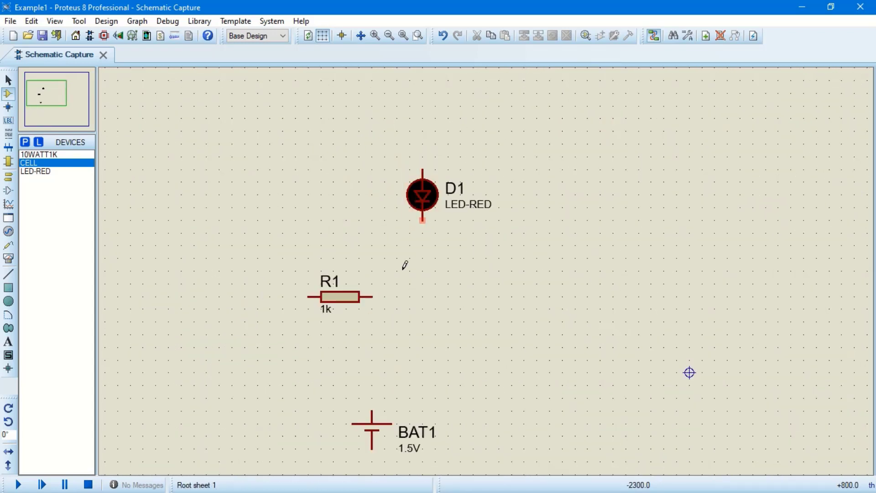
click(42, 92)
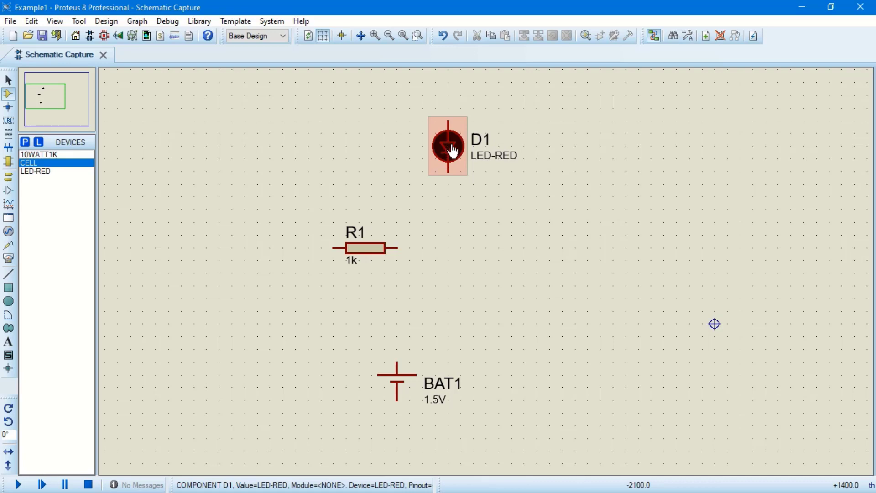
right_click(464, 139)
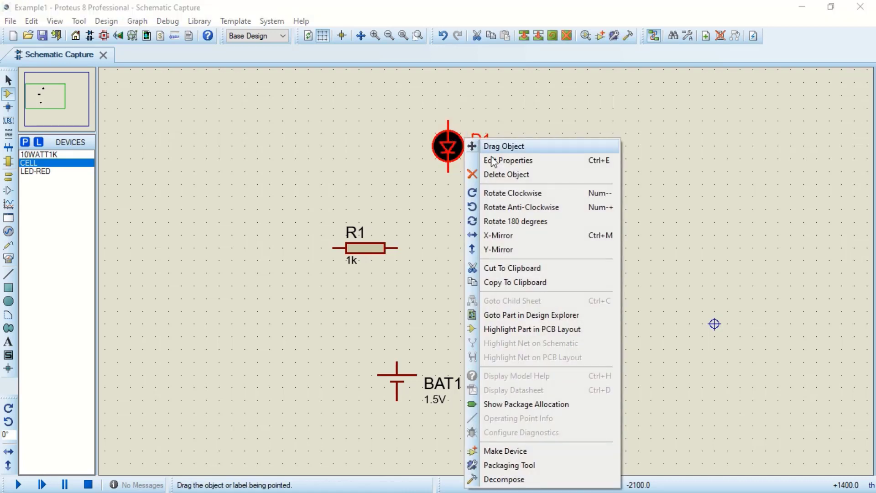
click(522, 193)
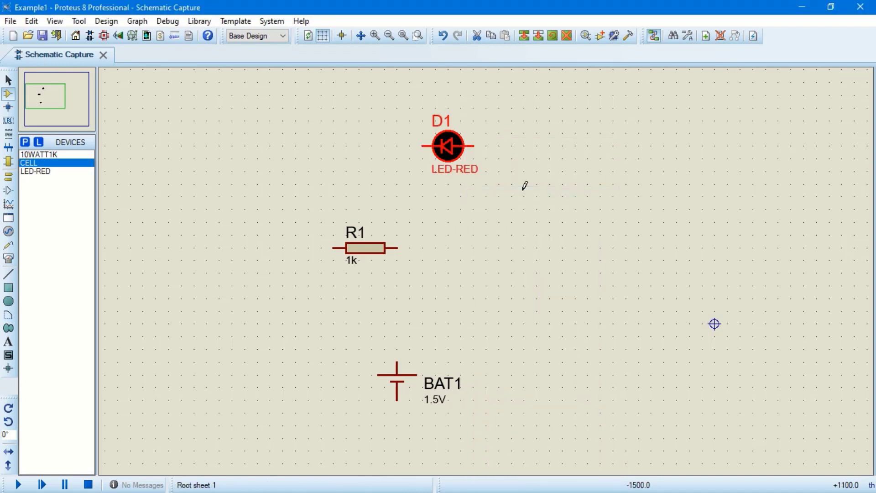
click(463, 201)
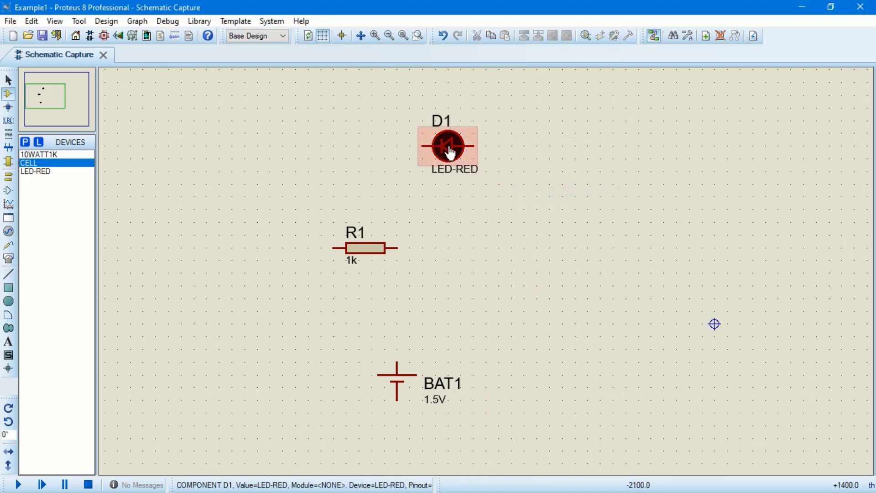
right_click(461, 140)
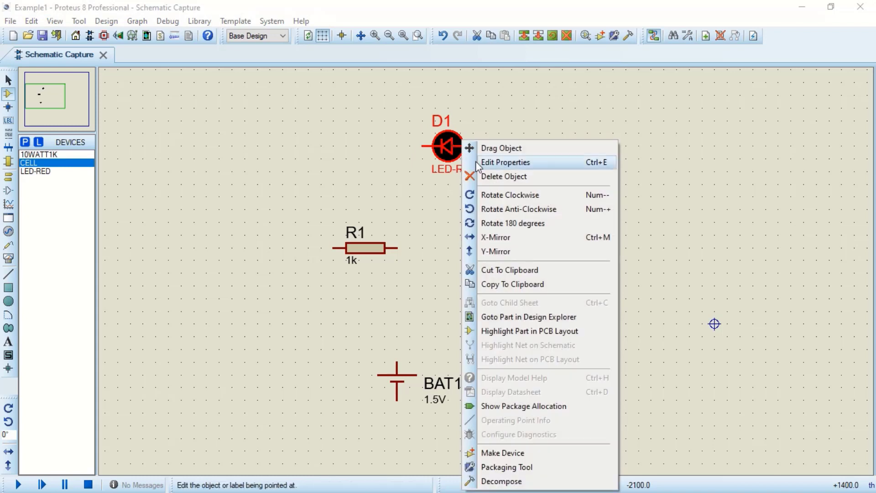
click(504, 224)
click(443, 197)
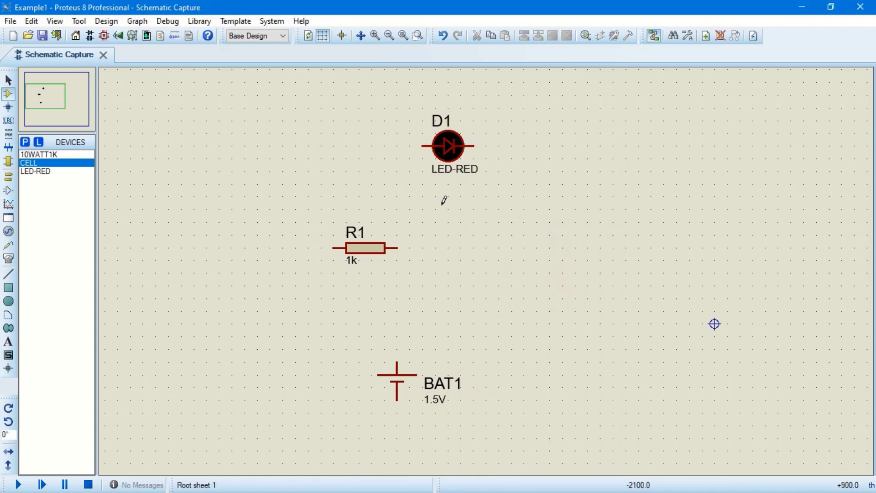
Step: Move resistor R1 level with the LED on its left side and wire its right end to the LED's left pin
drag(295, 222, 423, 277)
mouse_move(373, 235)
mouse_down()
mouse_move(348, 196)
mouse_move(348, 145)
mouse_move(335, 134)
mouse_up()
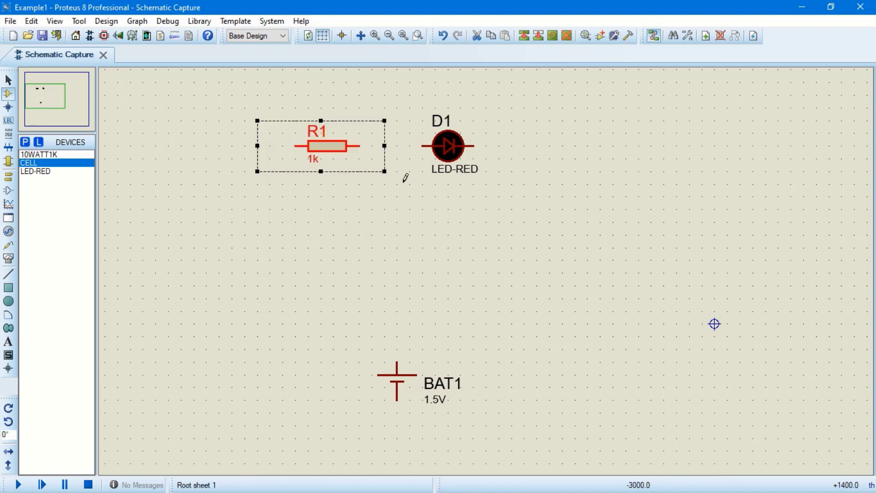
click(404, 184)
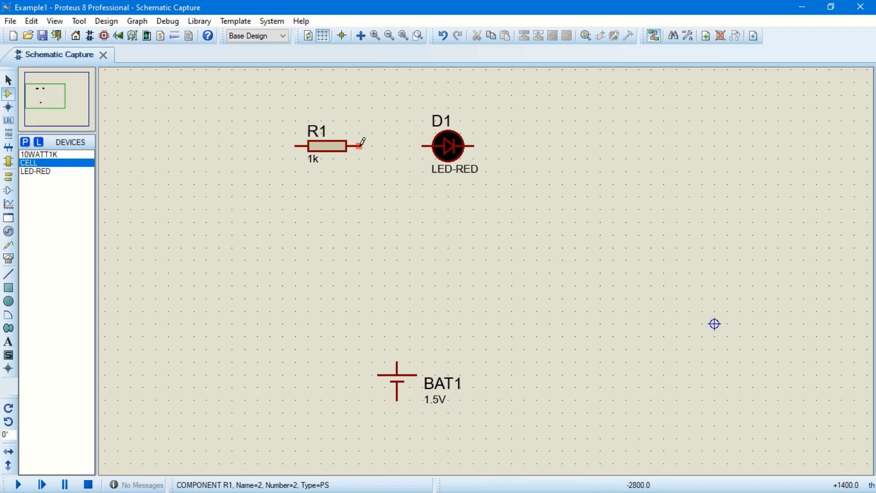
click(360, 145)
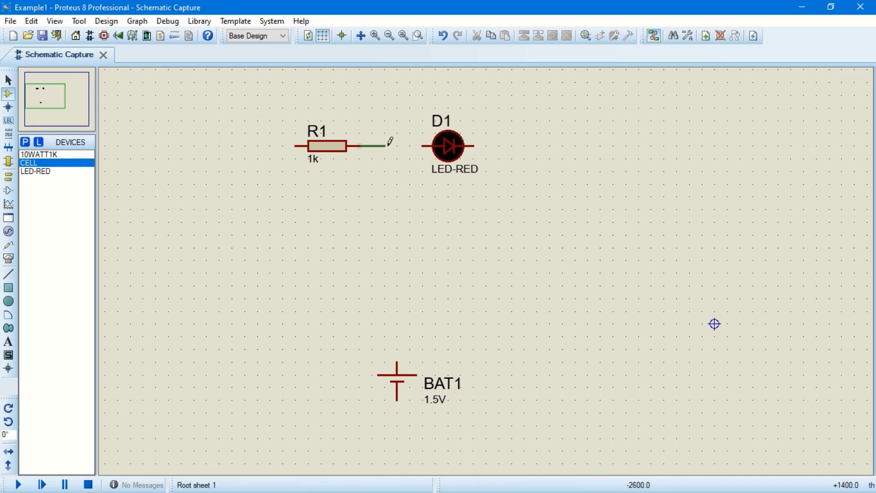
click(423, 144)
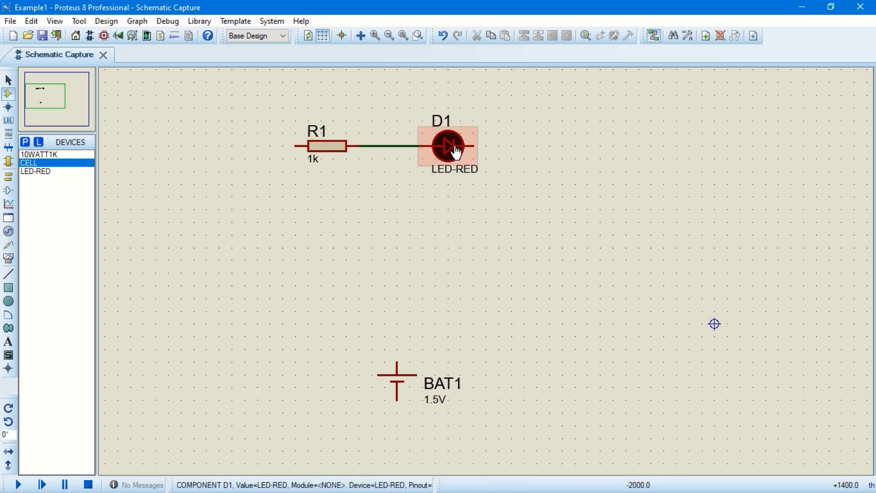
Step: Move battery BAT1 up to a position below and left of resistor R1
drag(371, 349, 436, 411)
drag(411, 378, 247, 236)
click(312, 248)
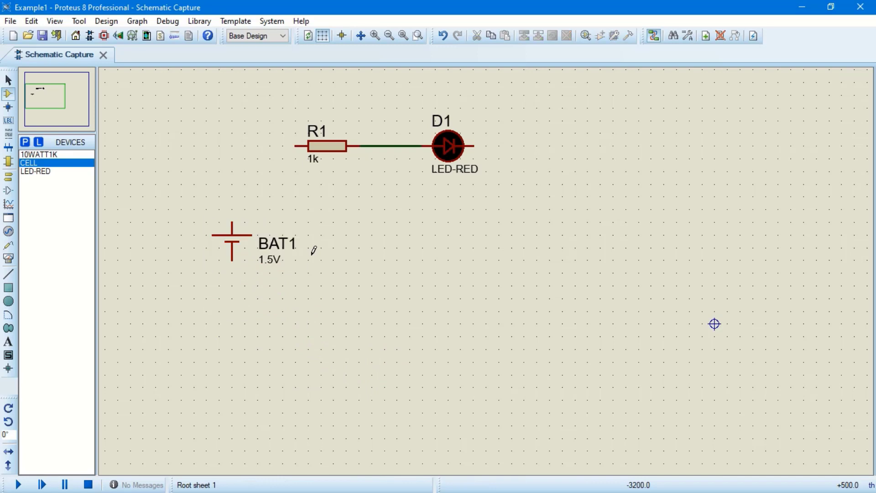
Step: Wire R1's left end to the battery's upper terminal and the battery's lower terminal around to the LED's right pin, closing the loop
click(296, 146)
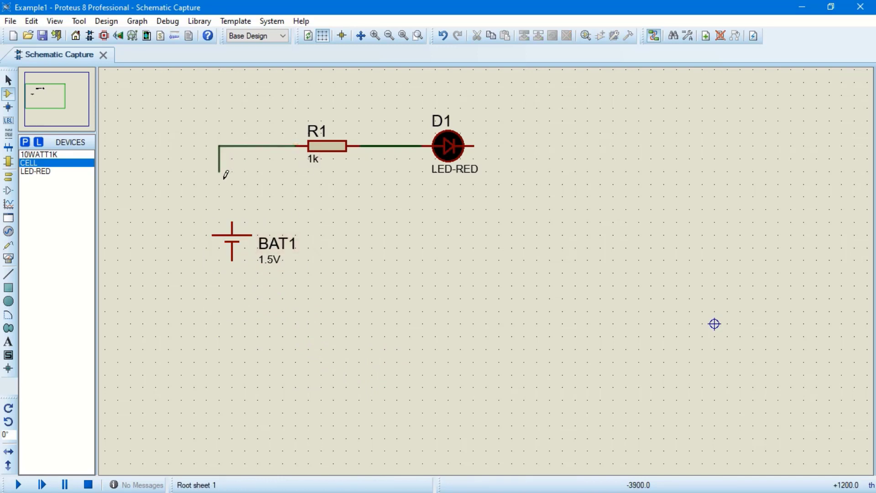
click(232, 222)
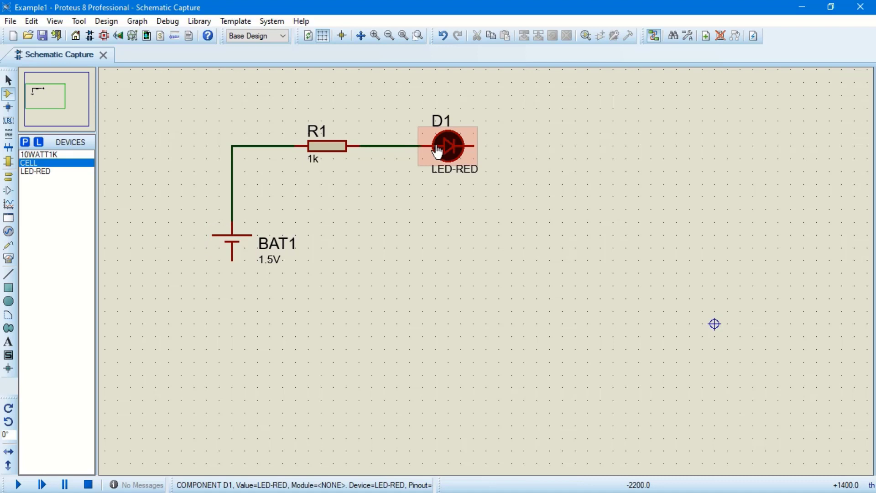
click(233, 260)
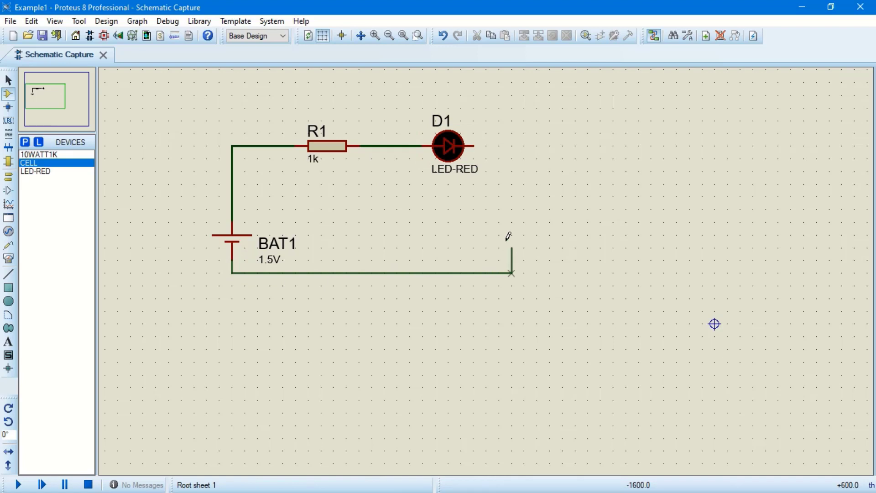
click(478, 145)
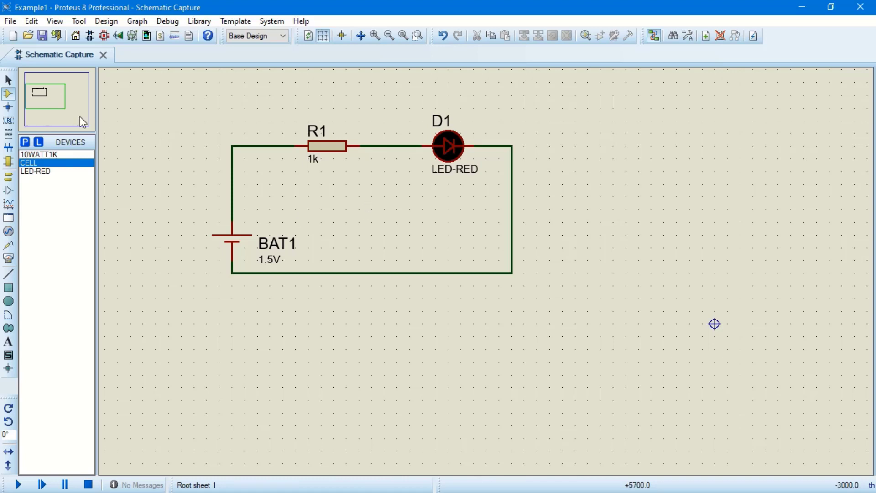
Step: Run the simulation of the completed circuit to check the LED with the 1.5V battery and 1k resistor
click(45, 96)
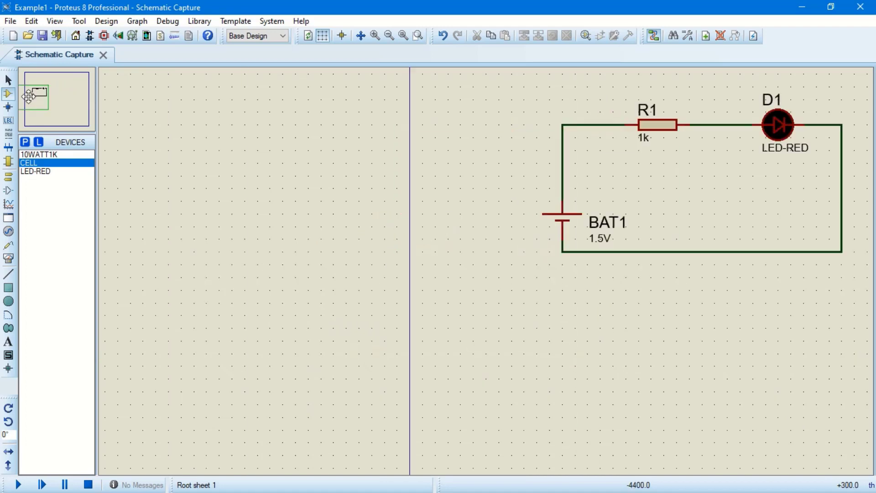
click(45, 90)
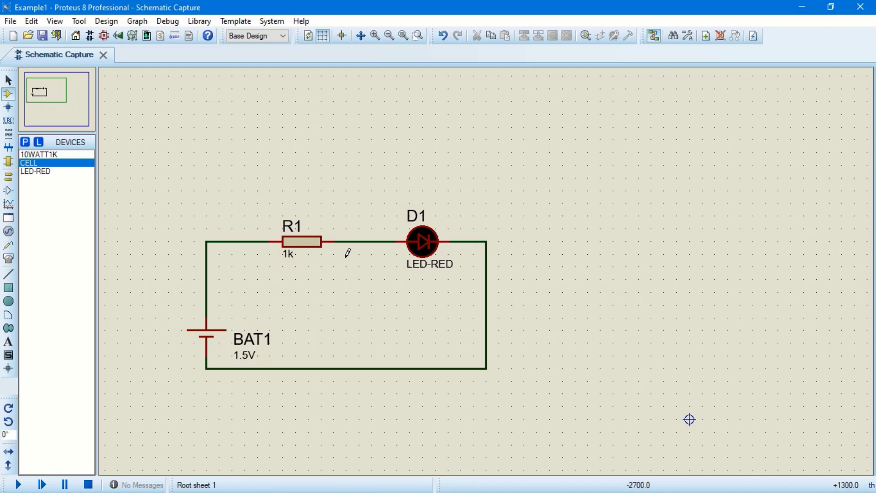
click(19, 485)
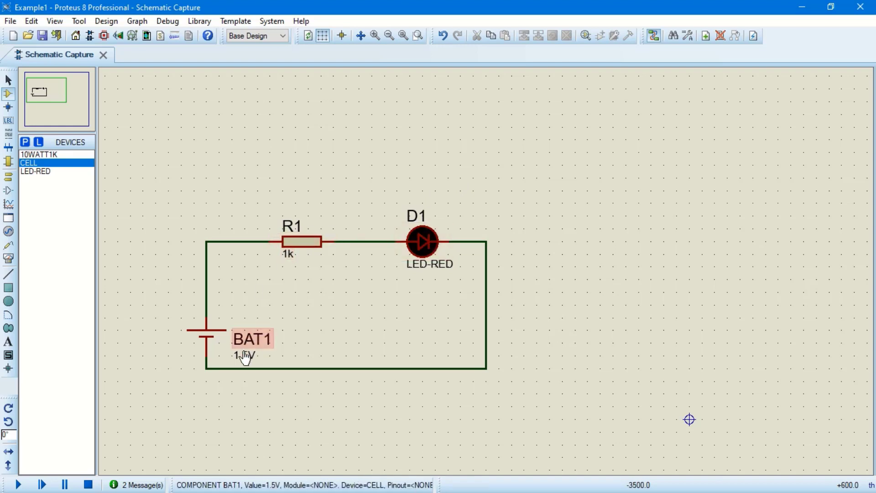
Step: Set the voltage of battery BAT1 to 5V in its component properties
double_click(208, 346)
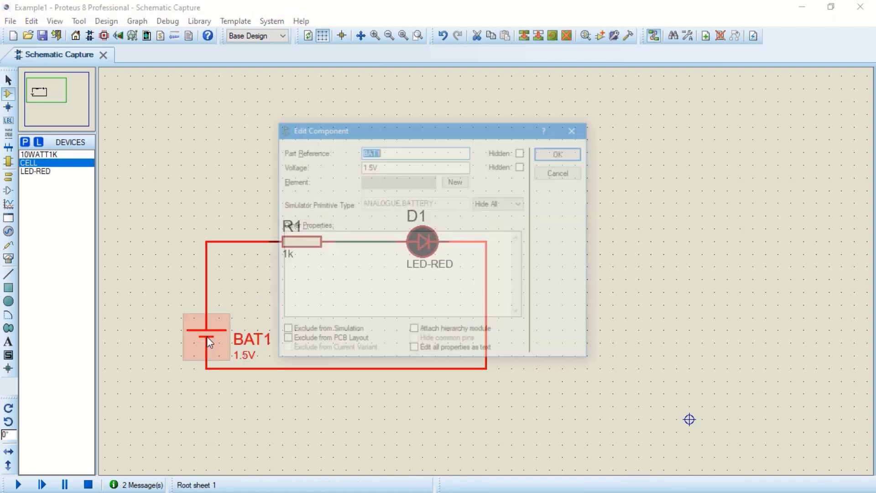
click(368, 167)
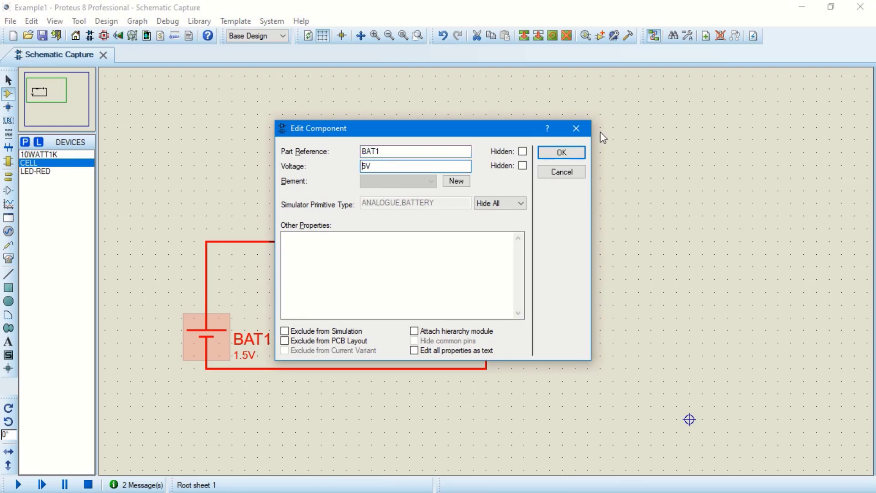
click(562, 152)
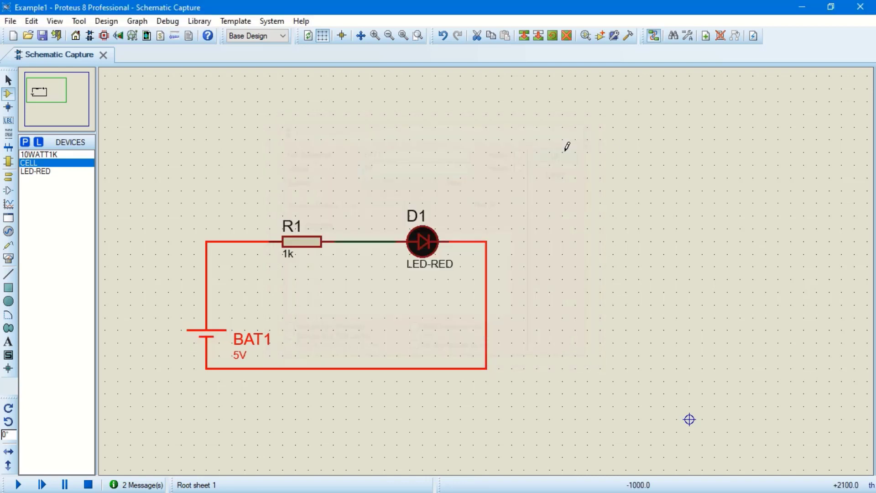
Step: Set the resistance of resistor R1 to 330 in its component properties
click(298, 244)
click(302, 229)
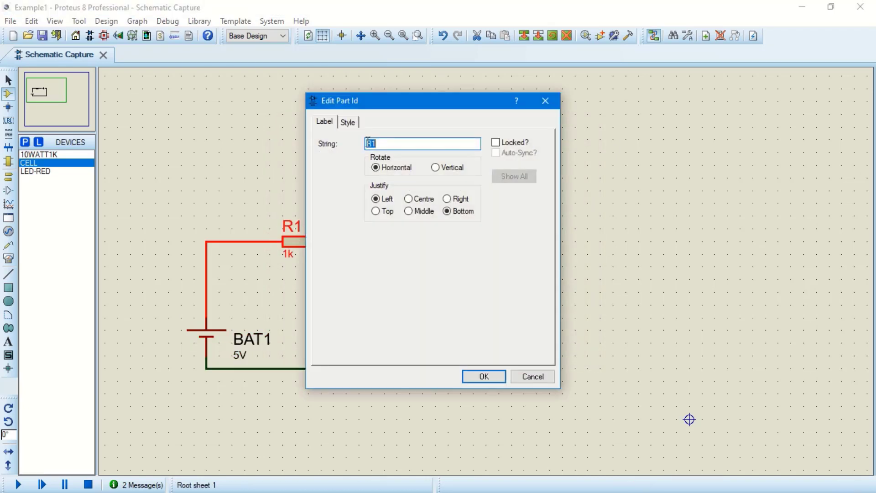
key(Escape)
click(297, 241)
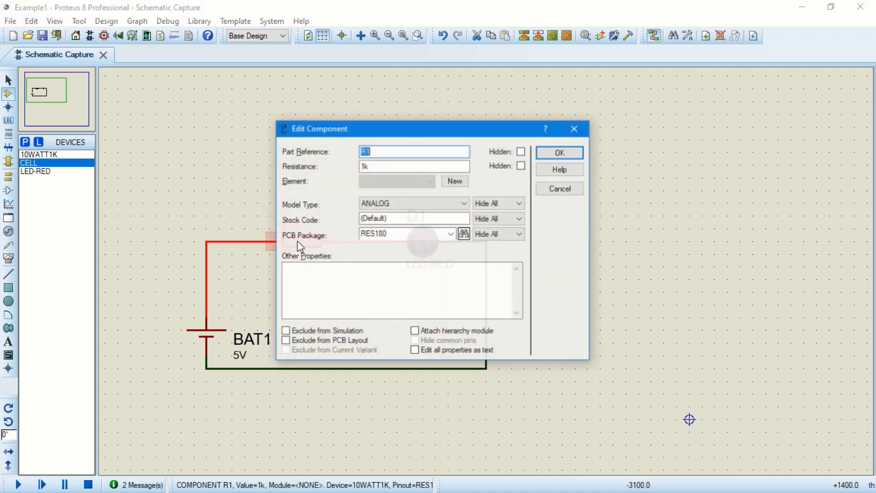
click(380, 165)
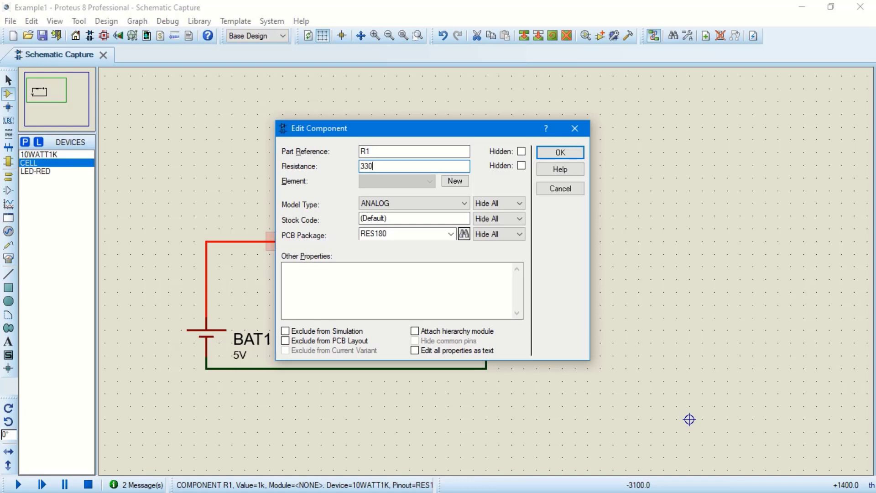
click(560, 152)
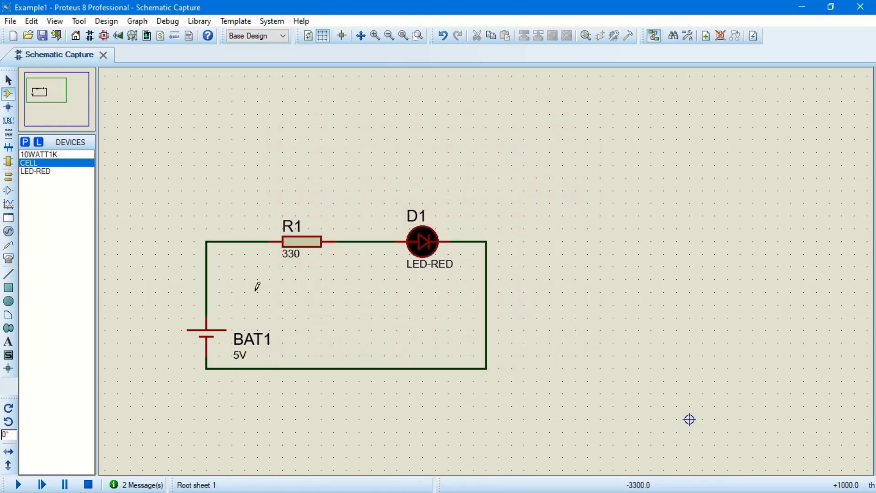
Step: Run the circuit simulation with the new battery and resistor values, stop it, and start it again
click(16, 483)
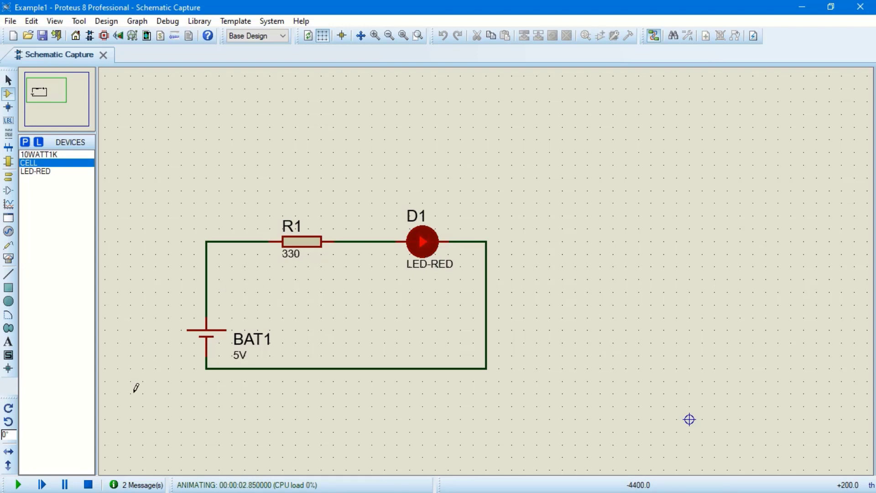
click(89, 486)
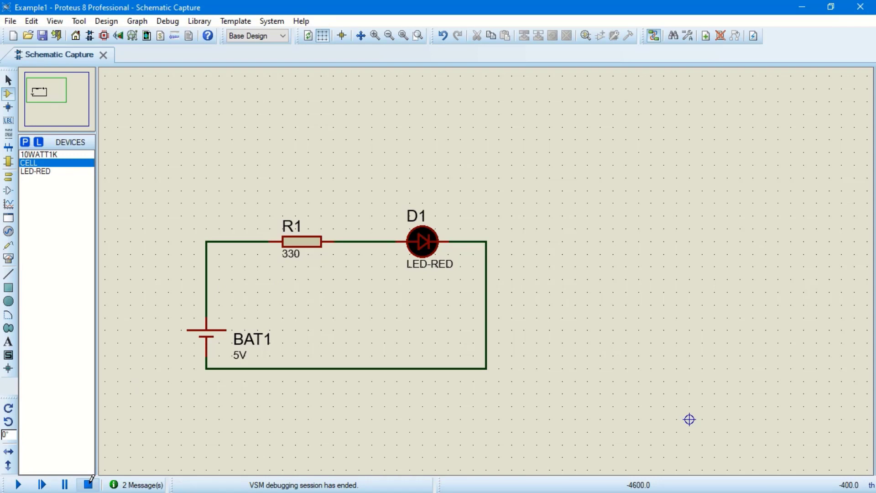
click(18, 485)
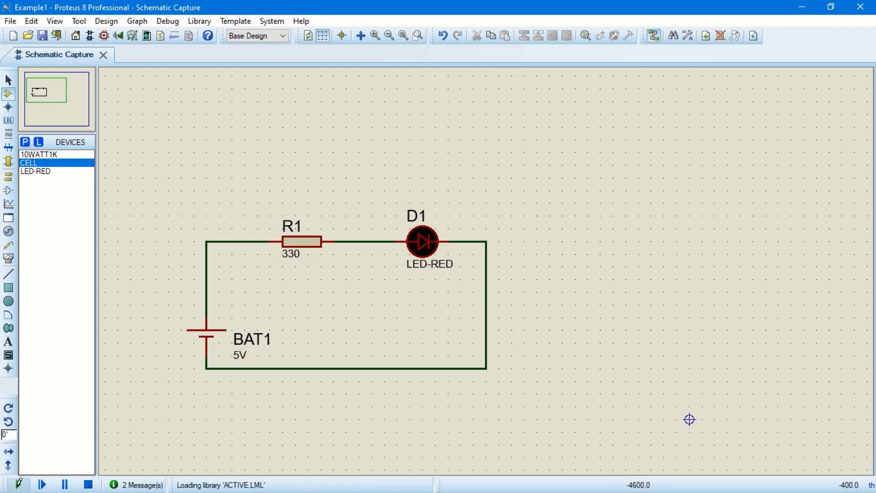